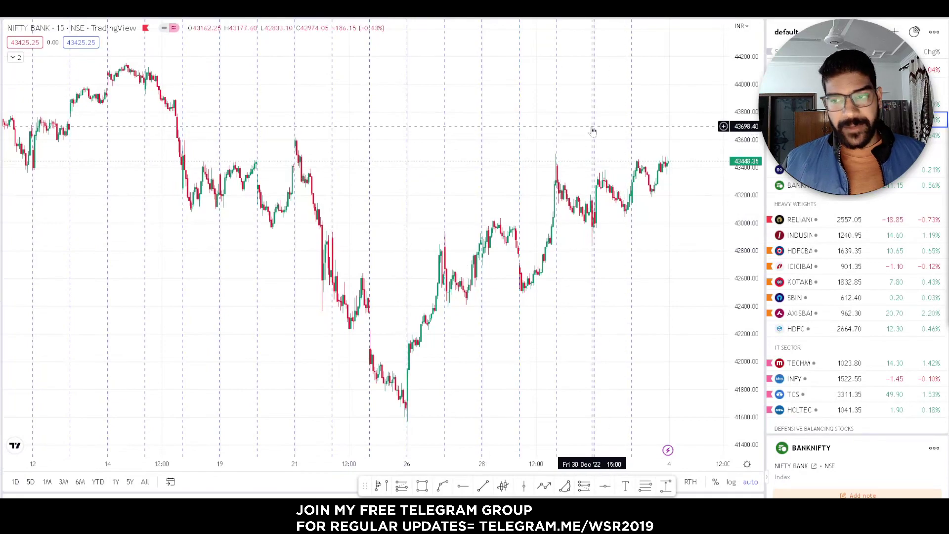
# - Draw a rectangle zone from 15 Dec '22 to 5 Jan '23, spanning about 43,095 to 43,447
pyautogui.scroll(-2, 386, 165)
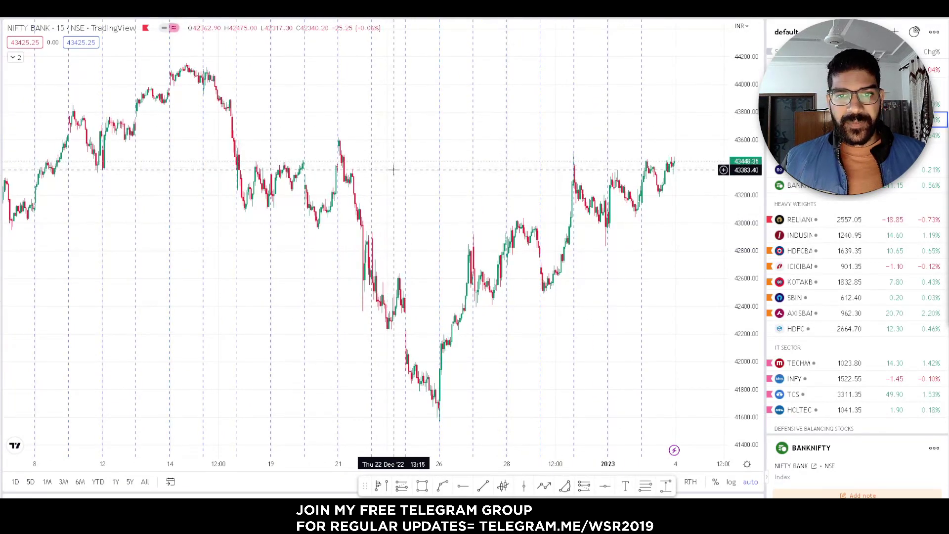
pyautogui.scroll(1, 392, 166)
pyautogui.moveTo(186, 161)
pyautogui.mouseDown()
pyautogui.moveTo(286, 207)
pyautogui.moveTo(729, 211)
pyautogui.moveTo(711, 210)
pyautogui.mouseUp()
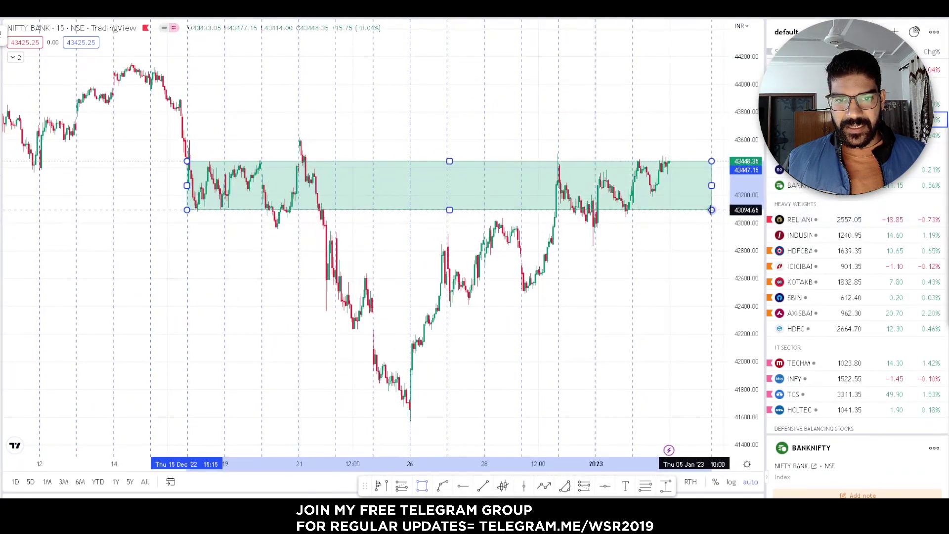
pyautogui.click(711, 210)
pyautogui.click(652, 132)
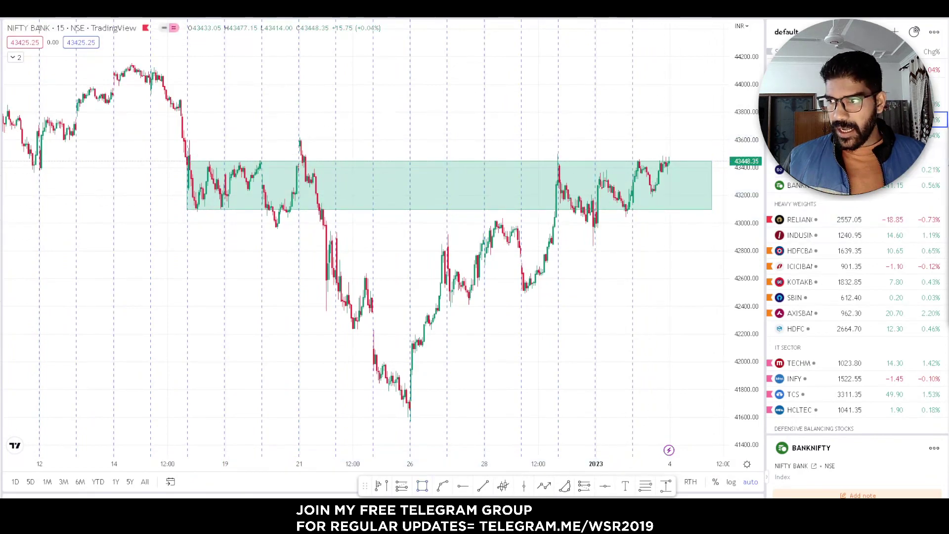
# - Sketch a freehand triangle around the recent price action, with a rising line under the lows and a flat line along the highs
pyautogui.moveTo(948, 163)
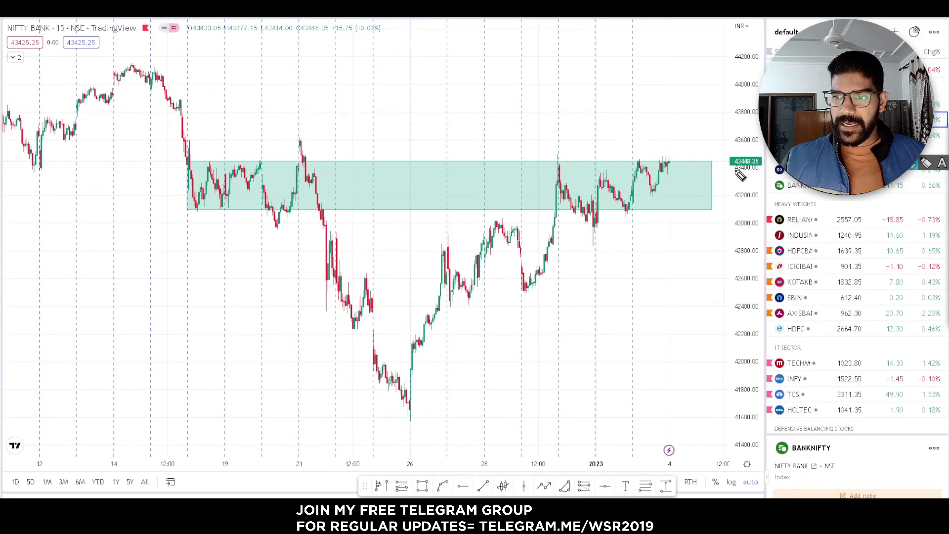
pyautogui.moveTo(580, 250); pyautogui.dragTo(696, 166)
pyautogui.moveTo(556, 162); pyautogui.dragTo(701, 158)
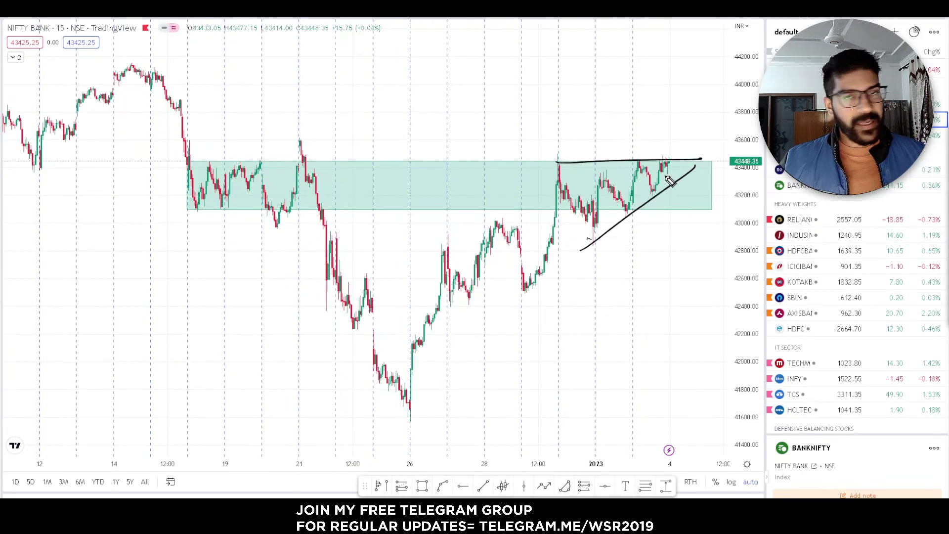
# - Sketch arcs under the three recent pullbacks beneath a flat resistance line, with vertical arrows for their depths and an upward breakout arrow
pyautogui.moveTo(555, 193)
pyautogui.mouseDown()
pyautogui.moveTo(581, 236)
pyautogui.moveTo(646, 206)
pyautogui.moveTo(675, 160)
pyautogui.mouseUp()
pyautogui.moveTo(536, 162)
pyautogui.mouseDown()
pyautogui.moveTo(674, 161)
pyautogui.moveTo(679, 182)
pyautogui.mouseUp()
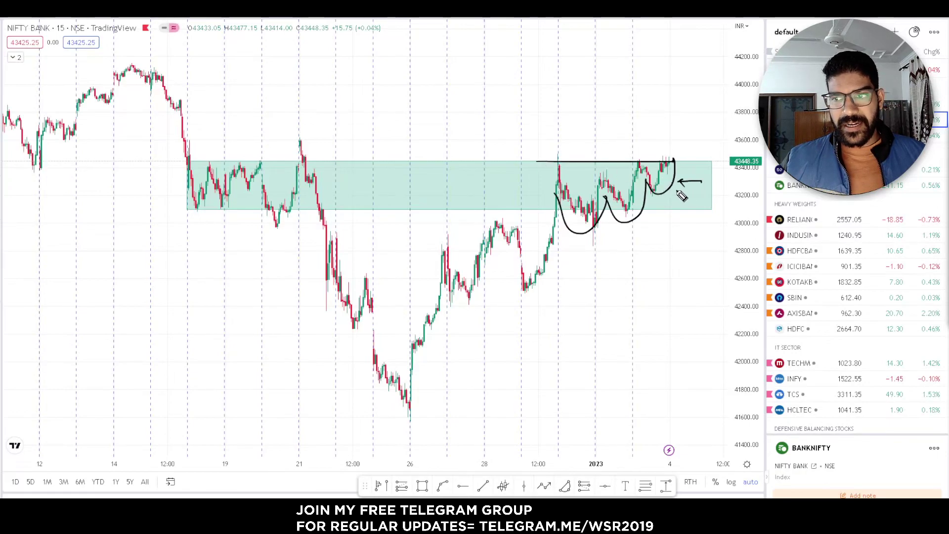
pyautogui.moveTo(569, 168)
pyautogui.mouseDown()
pyautogui.moveTo(574, 220)
pyautogui.moveTo(581, 212)
pyautogui.mouseUp()
pyautogui.moveTo(621, 187)
pyautogui.mouseDown()
pyautogui.moveTo(623, 168)
pyautogui.moveTo(624, 206)
pyautogui.mouseUp()
pyautogui.moveTo(664, 160)
pyautogui.mouseDown()
pyautogui.moveTo(668, 196)
pyautogui.moveTo(680, 112)
pyautogui.mouseUp()
pyautogui.moveTo(674, 128); pyautogui.dragTo(687, 129)
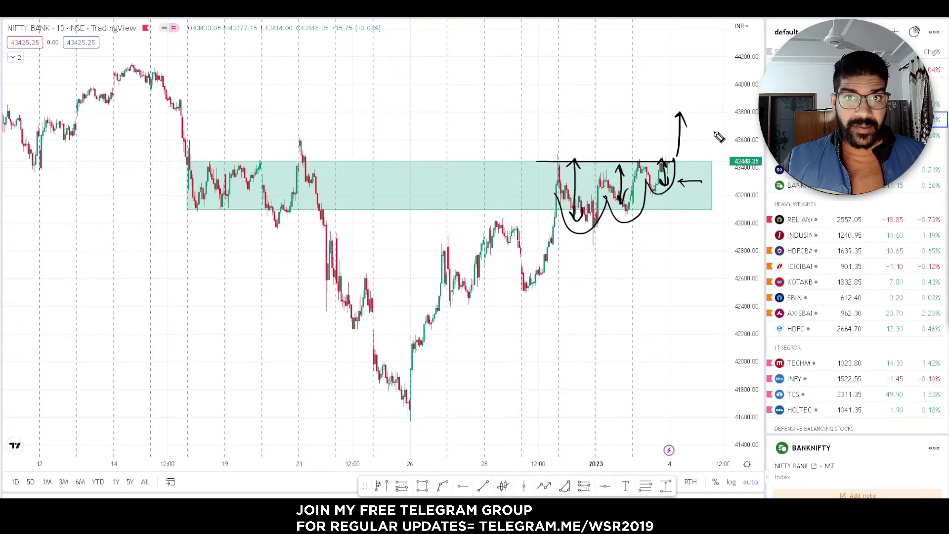
# - Sketch an example uptrend with a narrow consolidation and an upward breakout in the empty chart area, and clear the ink
pyautogui.moveTo(343, 146)
pyautogui.mouseDown()
pyautogui.moveTo(395, 94)
pyautogui.moveTo(518, 36)
pyautogui.moveTo(532, 37)
pyautogui.moveTo(514, 50)
pyautogui.moveTo(567, 53)
pyautogui.moveTo(586, 23)
pyautogui.moveTo(563, 53)
pyautogui.mouseUp()
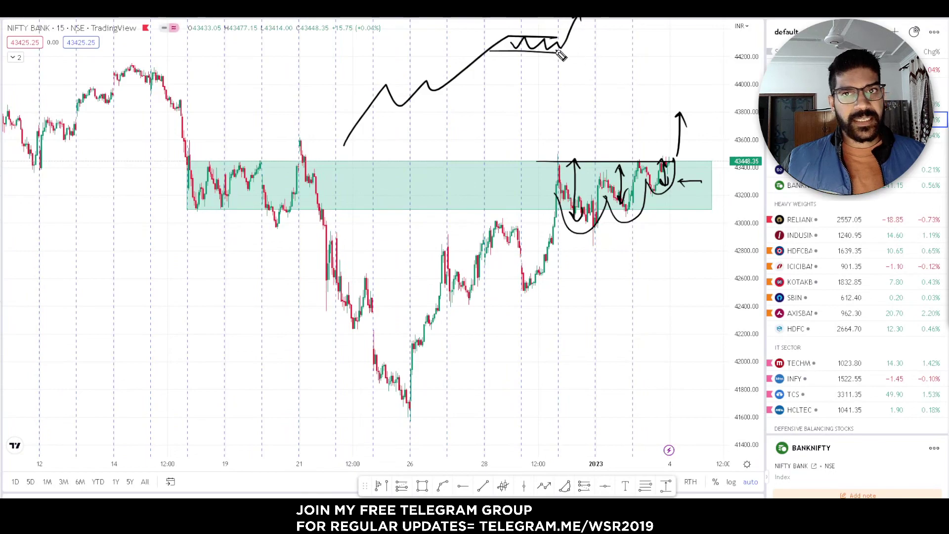
pyautogui.hotkey('ctrl', 'shift', '7')
# - Circle the recent consolidation inside the green zone, add a breakout candle with an upward arrow above it, and clear the ink
pyautogui.moveTo(543, 171)
pyautogui.mouseDown()
pyautogui.moveTo(661, 167)
pyautogui.moveTo(592, 159)
pyautogui.mouseUp()
pyautogui.moveTo(681, 167); pyautogui.dragTo(696, 115)
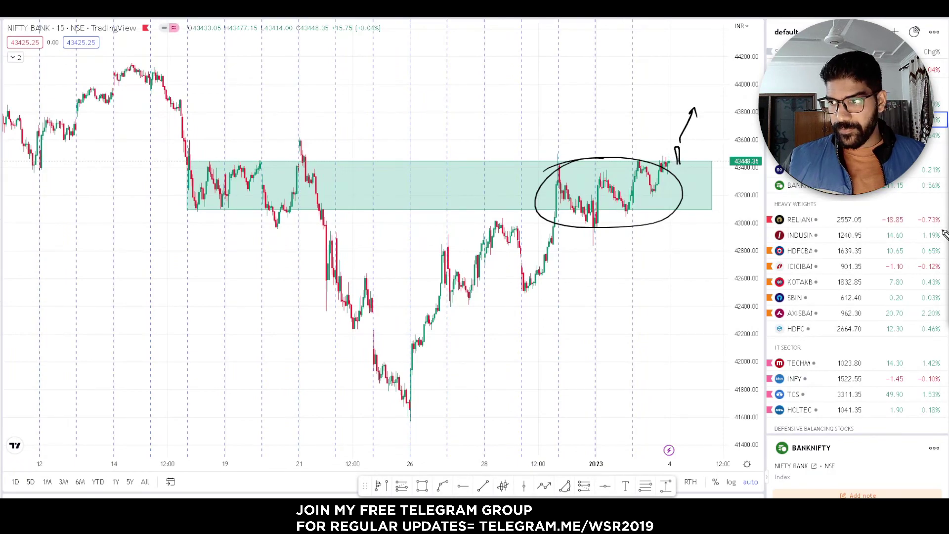
pyautogui.press('e')
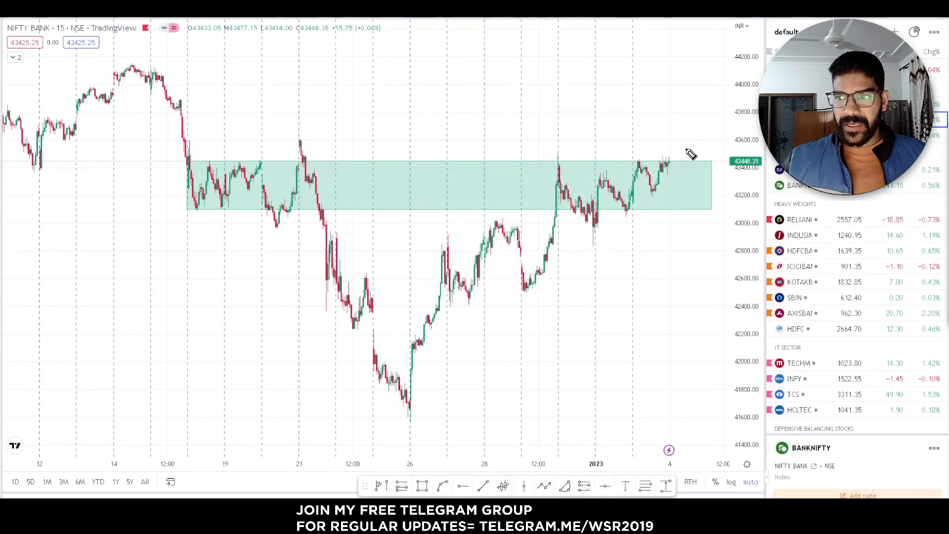
# - Handwrite and circle 43450 beside the latest candles, mark the 21 December high, and clear the ink
pyautogui.moveTo(685, 157)
pyautogui.mouseDown()
pyautogui.moveTo(726, 162)
pyautogui.moveTo(677, 168)
pyautogui.mouseUp()
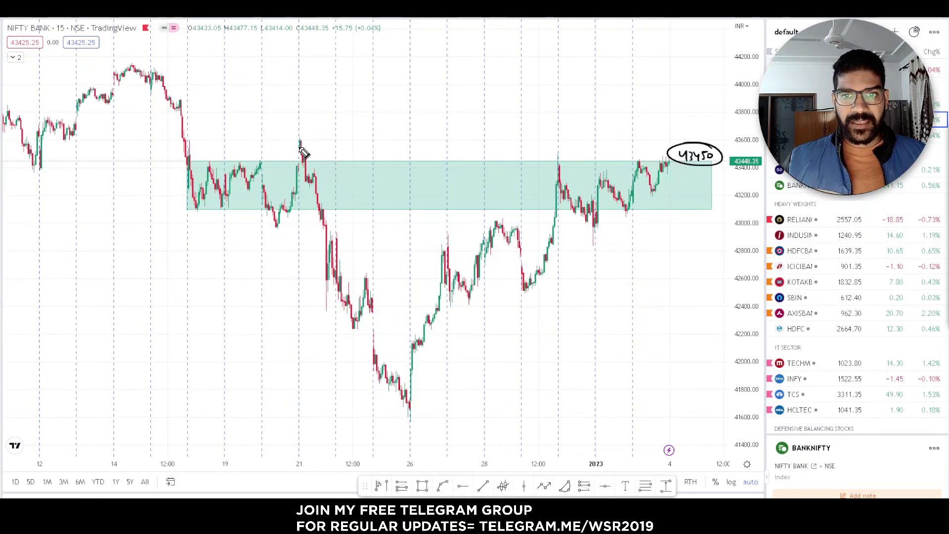
pyautogui.moveTo(292, 143); pyautogui.dragTo(349, 141)
pyautogui.moveTo(346, 125); pyautogui.dragTo(352, 126)
pyautogui.press('Escape')
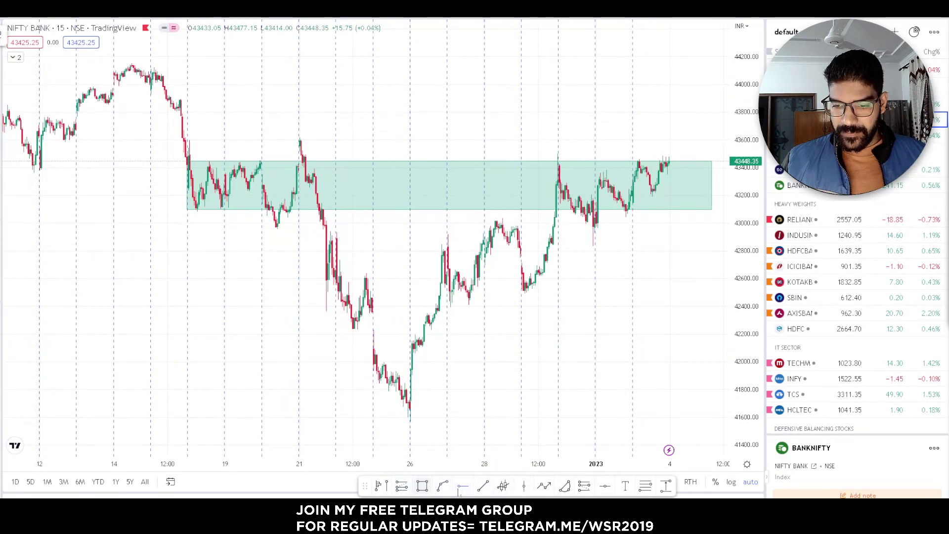
# - Place a horizontal line at 43597.15 on the 21 December high and annotate it by hand with 43600-620 and Next R
pyautogui.click(605, 485)
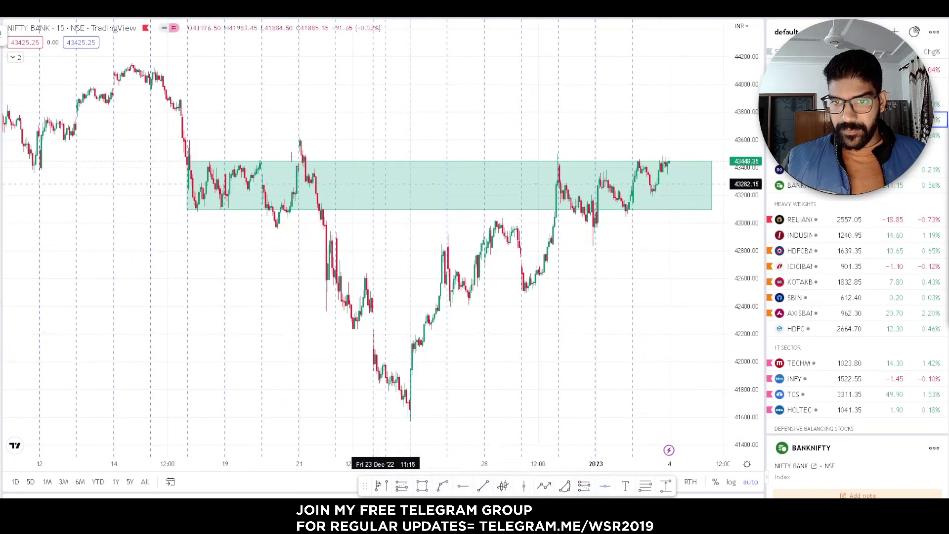
pyautogui.click(266, 140)
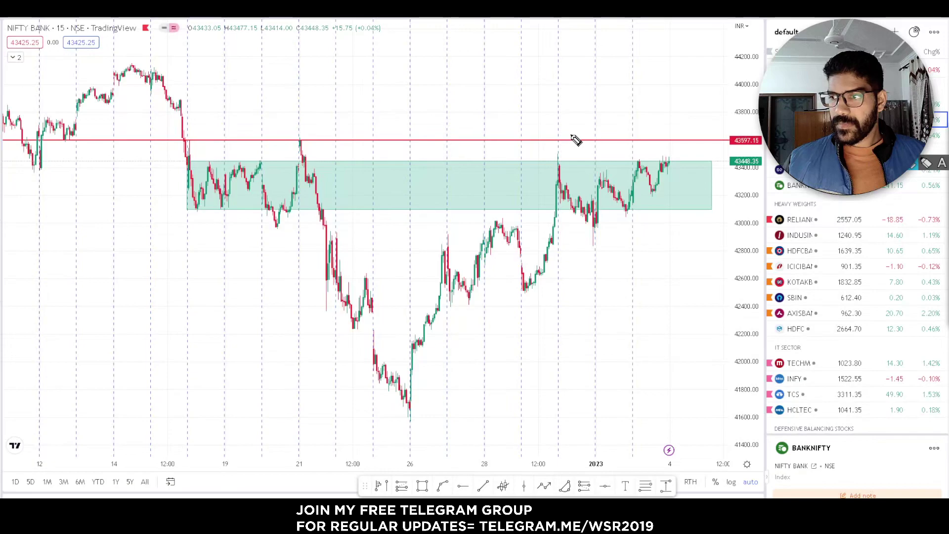
pyautogui.moveTo(308, 130)
pyautogui.mouseDown()
pyautogui.moveTo(376, 129)
pyautogui.moveTo(464, 81)
pyautogui.moveTo(442, 80)
pyautogui.mouseUp()
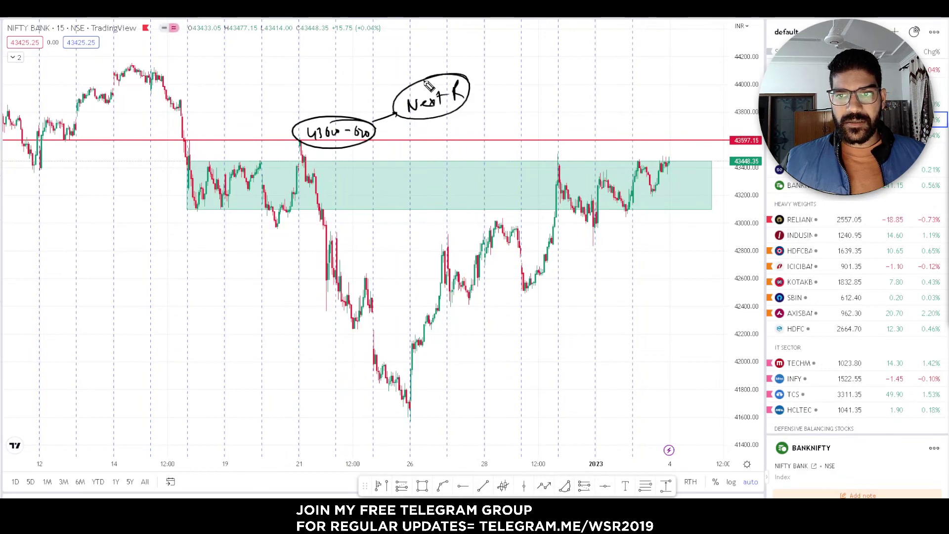
pyautogui.moveTo(676, 128)
pyautogui.mouseDown()
pyautogui.moveTo(683, 139)
pyautogui.moveTo(704, 128)
pyautogui.mouseUp()
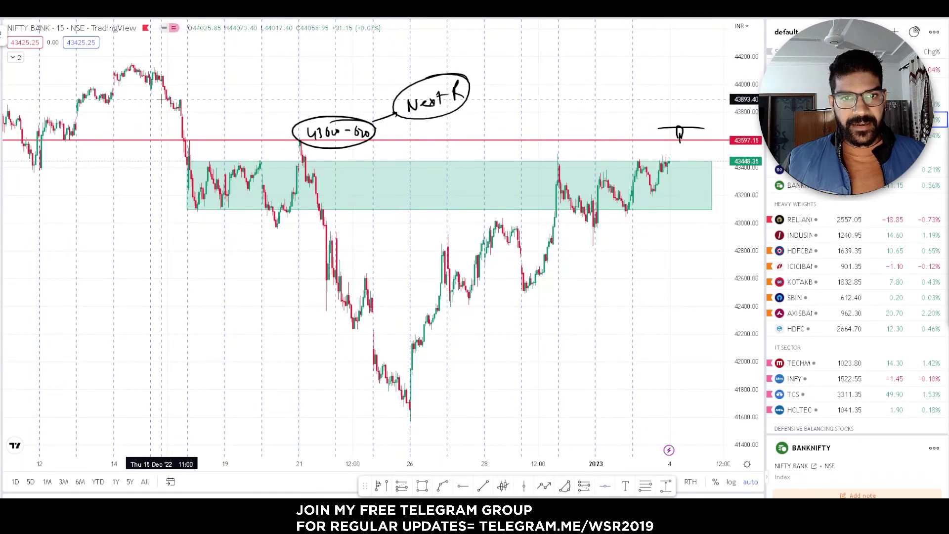
# - Add three horizontal resistance lines at 43893.40, 43998.40 and 44133.40
pyautogui.hotkey('alt', 'h')
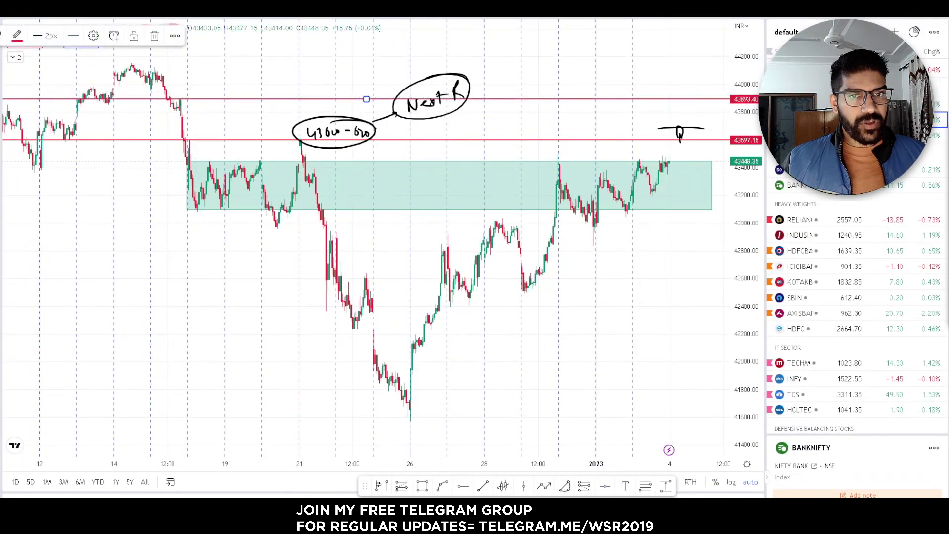
pyautogui.hotkey('alt', 'h')
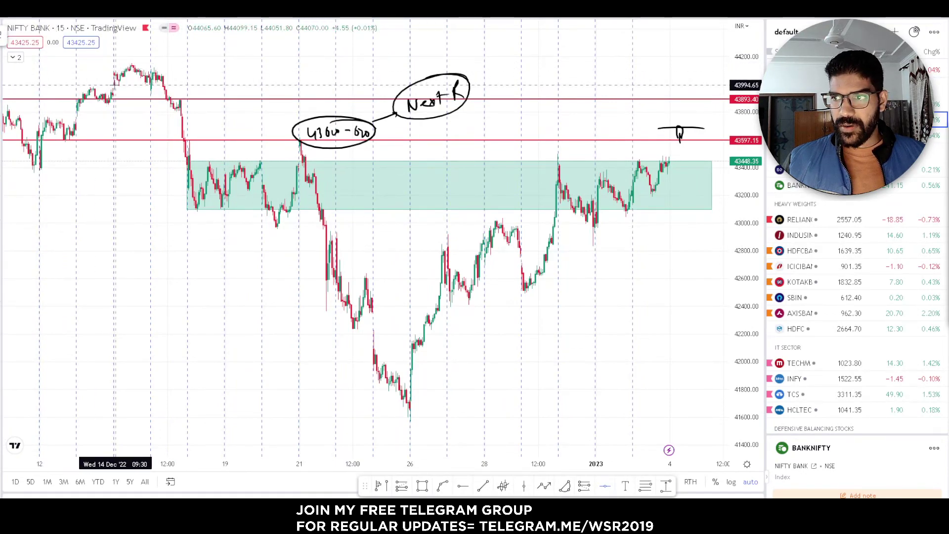
pyautogui.click(366, 85)
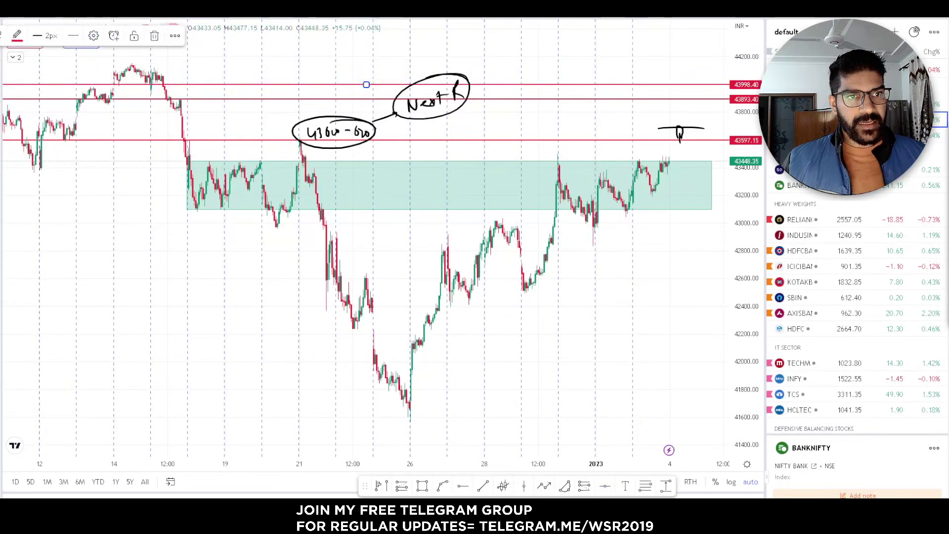
pyautogui.hotkey('alt', 'h')
pyautogui.click(91, 65)
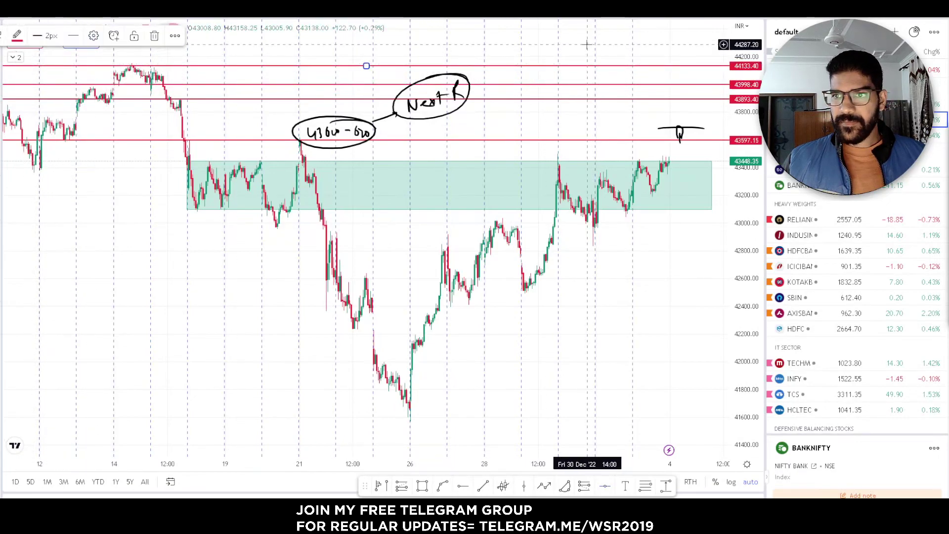
pyautogui.hotkey('alt', 'h')
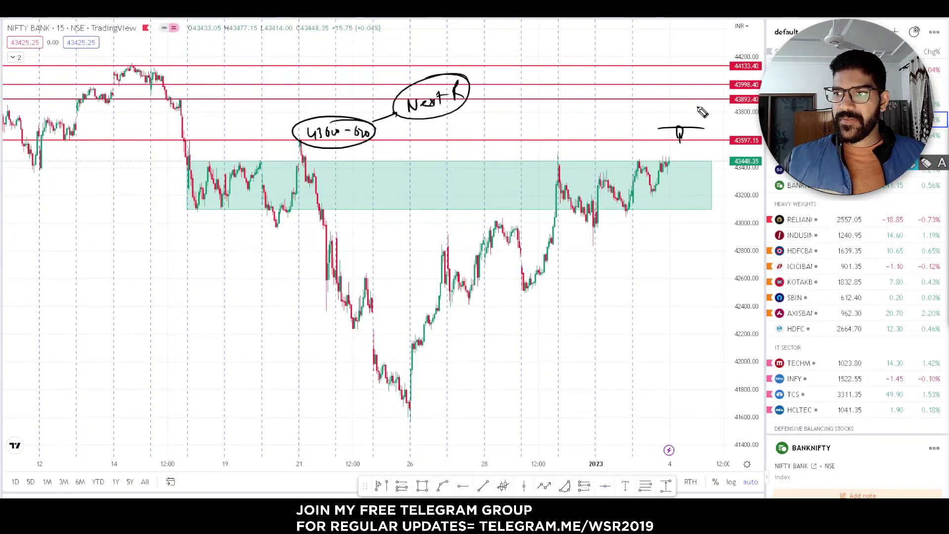
# - Handwrite the 43893 target with a tick, link a circled 43600-620 to it with an arrow, and clear the ink
pyautogui.moveTo(673, 102); pyautogui.dragTo(700, 94)
pyautogui.moveTo(627, 103)
pyautogui.mouseDown()
pyautogui.moveTo(638, 113)
pyautogui.moveTo(624, 108)
pyautogui.mouseUp()
pyautogui.moveTo(623, 104); pyautogui.dragTo(621, 113)
pyautogui.moveTo(734, 106); pyautogui.dragTo(755, 110)
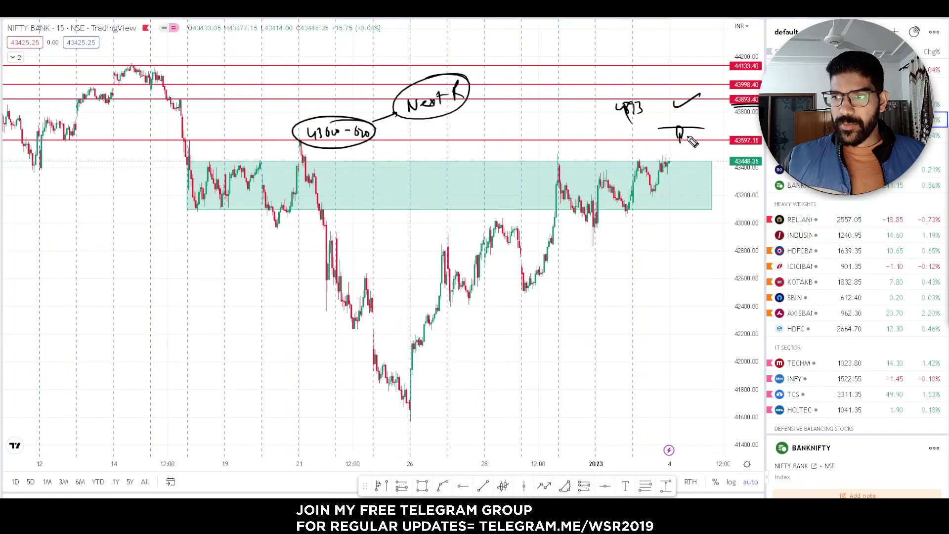
pyautogui.moveTo(533, 128)
pyautogui.mouseDown()
pyautogui.moveTo(543, 140)
pyautogui.moveTo(570, 139)
pyautogui.mouseUp()
pyautogui.moveTo(571, 133); pyautogui.dragTo(600, 134)
pyautogui.moveTo(605, 122)
pyautogui.mouseDown()
pyautogui.moveTo(605, 140)
pyautogui.moveTo(621, 132)
pyautogui.mouseUp()
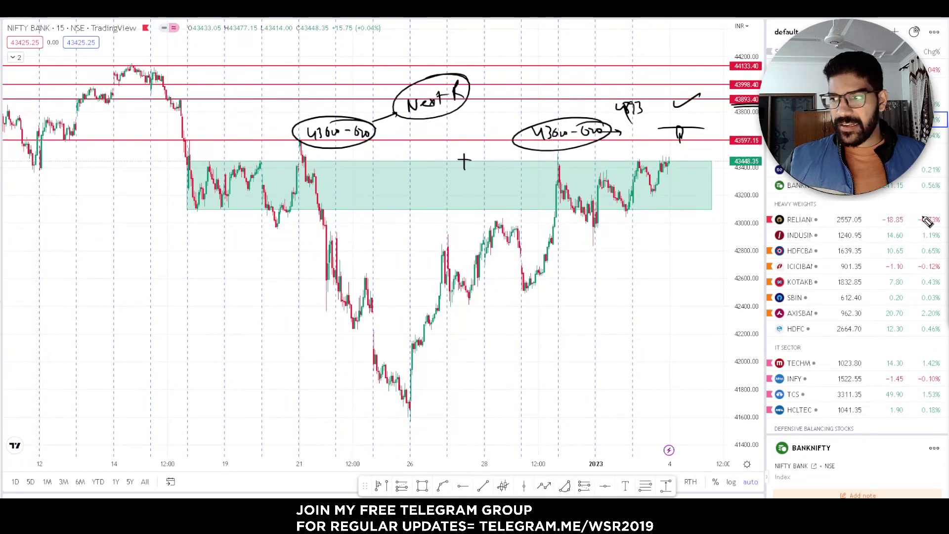
pyautogui.click(936, 246)
# - Mark the latest swing low with a circled 43200 and a downward arrow, circle the recent highs, and clear the ink
pyautogui.moveTo(636, 195)
pyautogui.mouseDown()
pyautogui.moveTo(720, 202)
pyautogui.moveTo(680, 227)
pyautogui.moveTo(683, 238)
pyautogui.mouseUp()
pyautogui.moveTo(646, 173); pyautogui.dragTo(674, 172)
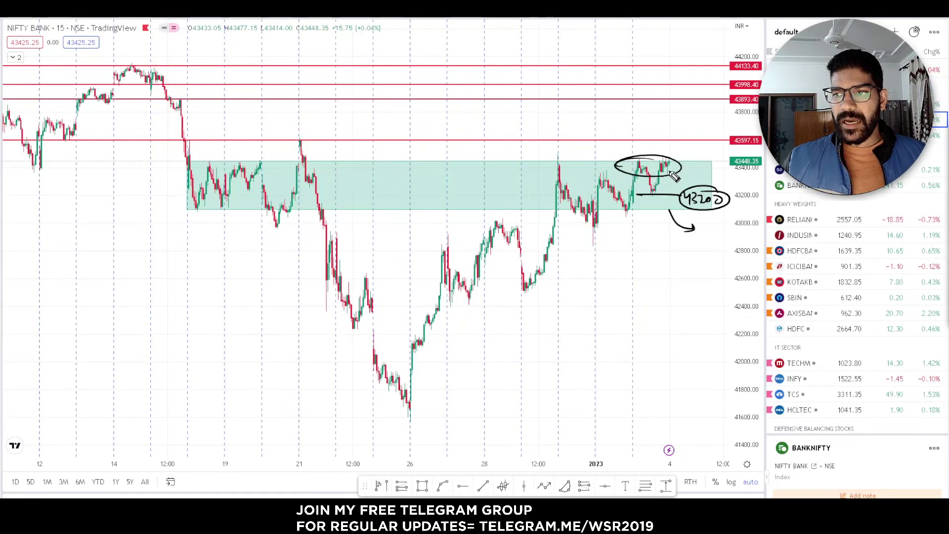
pyautogui.click(948, 238)
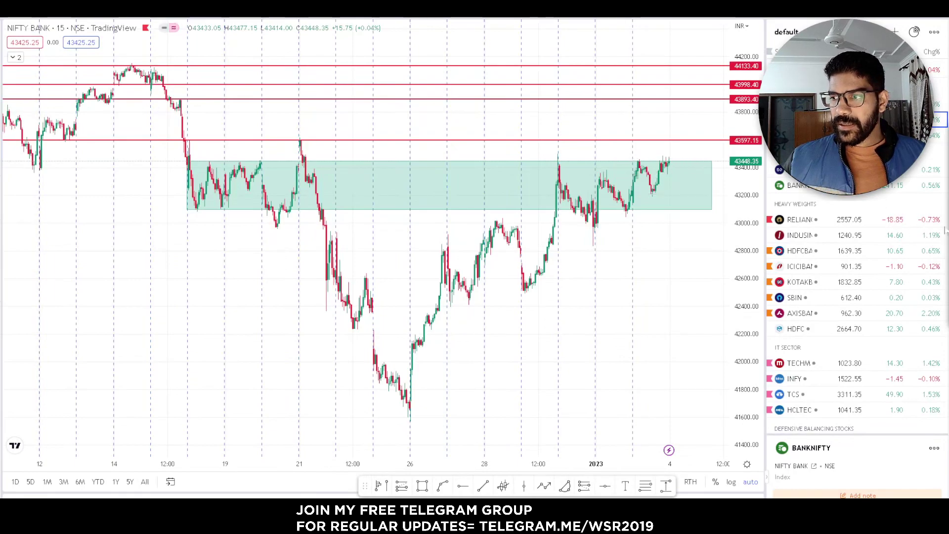
# - Sketch the ascending triangle with arcs under its pullbacks, a breakout arrow and a line under the latest swing low, and clear the ink
pyautogui.moveTo(553, 160); pyautogui.dragTo(701, 161)
pyautogui.moveTo(569, 231); pyautogui.dragTo(692, 183)
pyautogui.moveTo(551, 195)
pyautogui.mouseDown()
pyautogui.moveTo(672, 162)
pyautogui.moveTo(677, 121)
pyautogui.moveTo(683, 131)
pyautogui.mouseUp()
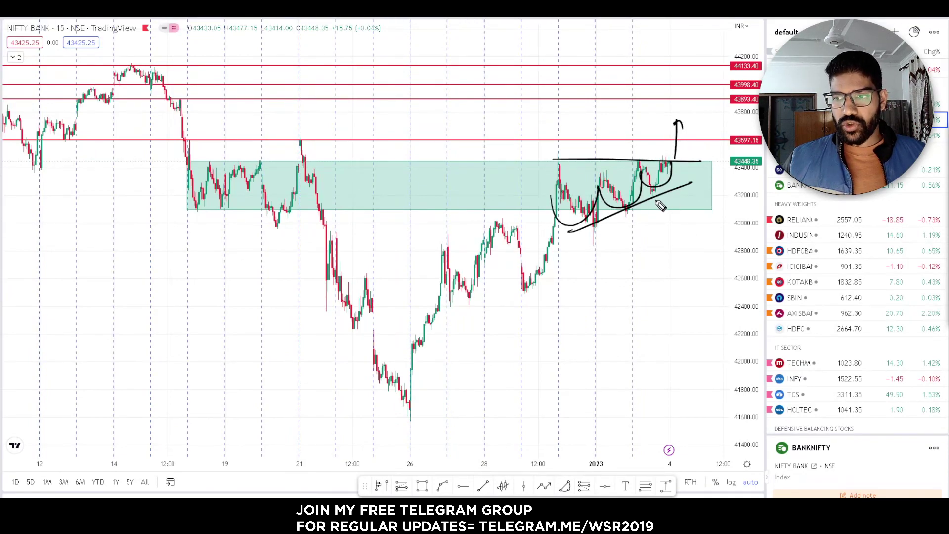
pyautogui.moveTo(648, 197); pyautogui.dragTo(676, 197)
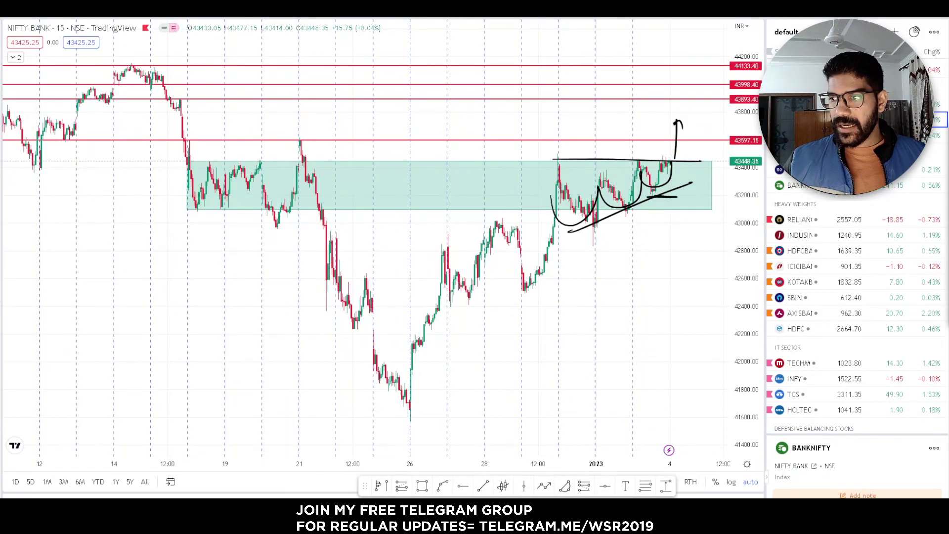
pyautogui.click(946, 255)
# - Sketch shrinking arcs under the three recent pullbacks, add strokes below the latest swing low, and clear the ink
pyautogui.moveTo(548, 163)
pyautogui.mouseDown()
pyautogui.moveTo(581, 231)
pyautogui.moveTo(643, 173)
pyautogui.moveTo(666, 199)
pyautogui.moveTo(681, 171)
pyautogui.mouseUp()
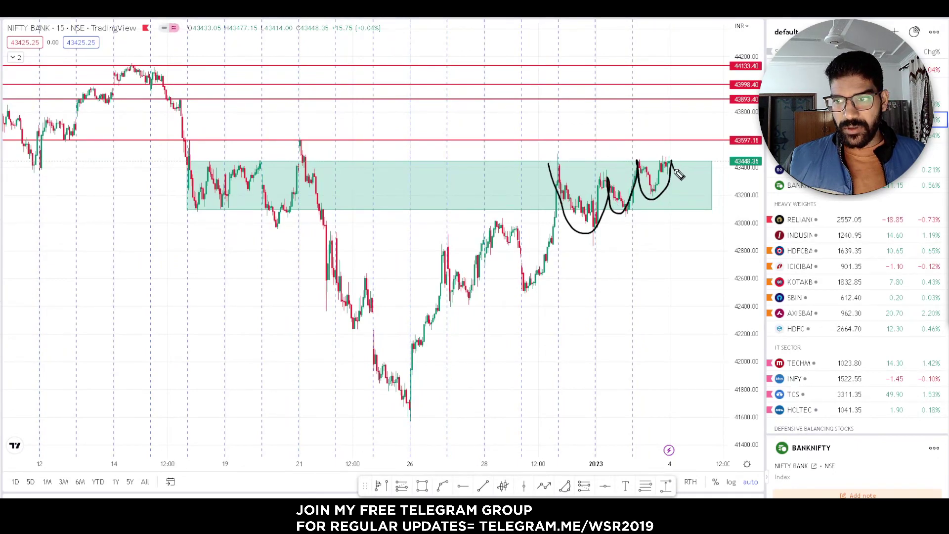
pyautogui.moveTo(697, 184)
pyautogui.mouseDown()
pyautogui.moveTo(698, 161)
pyautogui.moveTo(679, 166)
pyautogui.moveTo(678, 206)
pyautogui.moveTo(724, 167)
pyautogui.moveTo(734, 241)
pyautogui.mouseUp()
pyautogui.moveTo(655, 205); pyautogui.dragTo(675, 231)
pyautogui.moveTo(671, 211)
pyautogui.mouseDown()
pyautogui.moveTo(658, 236)
pyautogui.moveTo(687, 247)
pyautogui.mouseUp()
pyautogui.moveTo(635, 266); pyautogui.dragTo(694, 258)
pyautogui.click(927, 242)
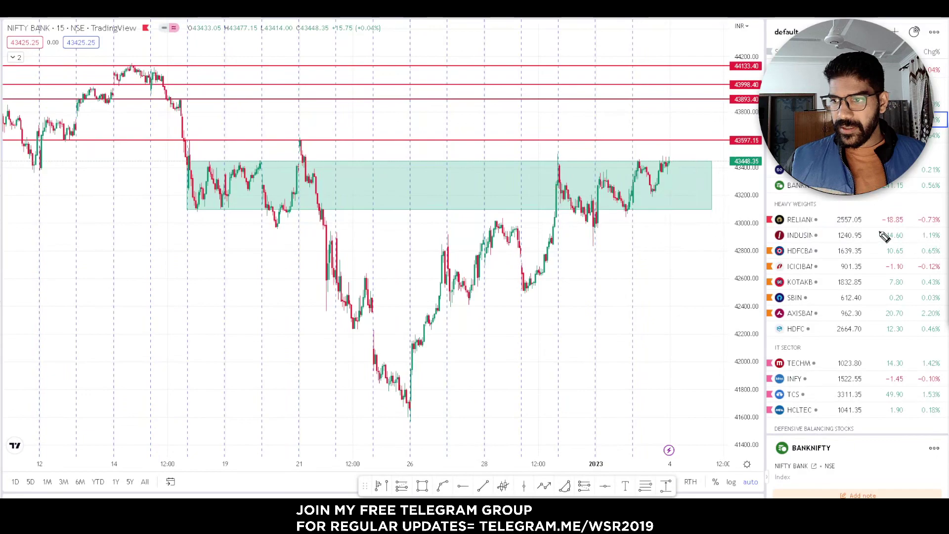
# - Underline the latest swing low with a circled 43200, draw a cross and two lines below it, and clear the ink
pyautogui.moveTo(668, 159); pyautogui.dragTo(694, 162)
pyautogui.moveTo(642, 196); pyautogui.dragTo(707, 203)
pyautogui.moveTo(710, 192)
pyautogui.mouseDown()
pyautogui.moveTo(712, 205)
pyautogui.moveTo(737, 200)
pyautogui.moveTo(729, 188)
pyautogui.mouseUp()
pyautogui.moveTo(673, 210); pyautogui.dragTo(711, 256)
pyautogui.moveTo(710, 220); pyautogui.dragTo(682, 257)
pyautogui.moveTo(650, 272)
pyautogui.mouseDown()
pyautogui.moveTo(720, 270)
pyautogui.moveTo(713, 280)
pyautogui.mouseUp()
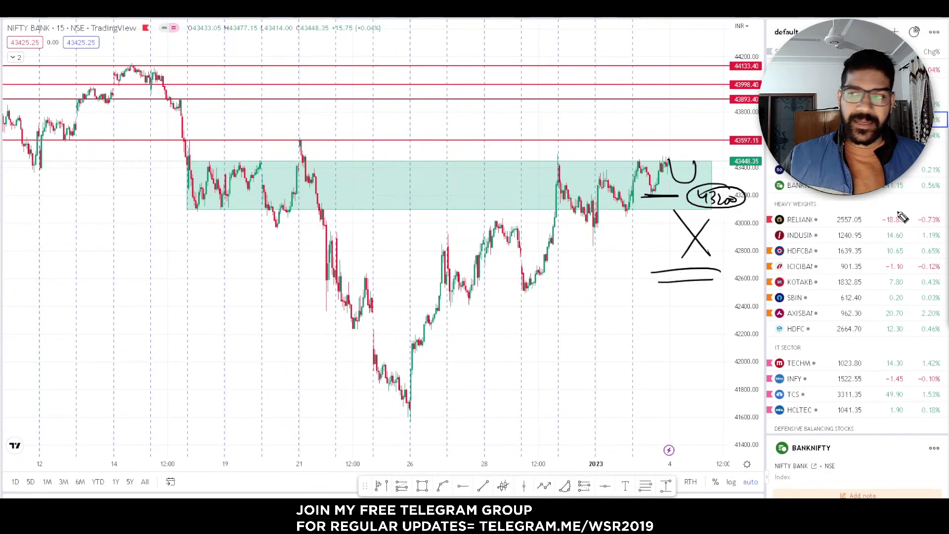
pyautogui.press('e')
# - Sketch a flat resistance line, a rising support line and an upward zigzag arrow past the recent highs, and clear the ink
pyautogui.moveTo(553, 163); pyautogui.dragTo(705, 162)
pyautogui.moveTo(568, 240)
pyautogui.mouseDown()
pyautogui.moveTo(702, 179)
pyautogui.moveTo(687, 149)
pyautogui.moveTo(692, 111)
pyautogui.mouseUp()
pyautogui.moveTo(685, 122); pyautogui.dragTo(698, 121)
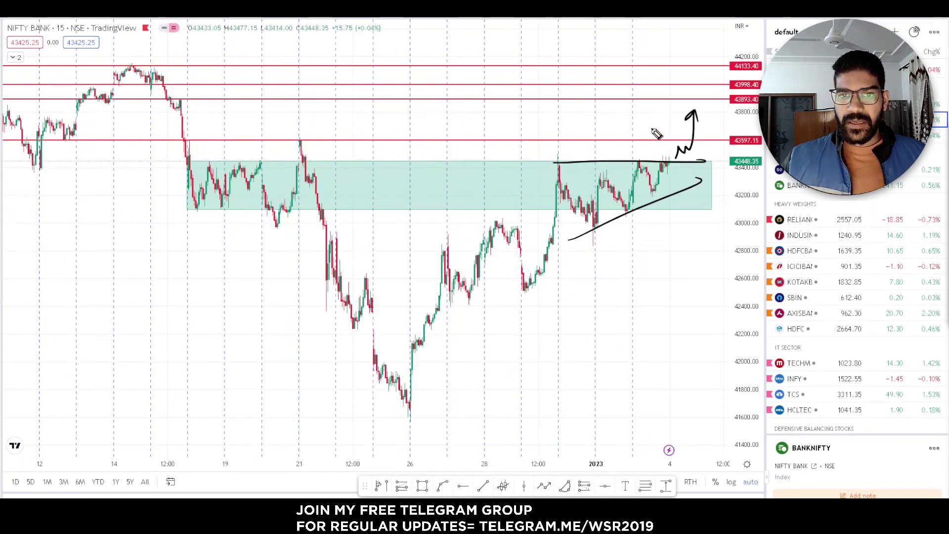
pyautogui.press('e')
# - Circle the 43597.15 level, cross out an entry at the recent highs, sketch a candle and tick above the level, and clear the ink
pyautogui.moveTo(727, 143); pyautogui.dragTo(690, 140)
pyautogui.moveTo(639, 161)
pyautogui.mouseDown()
pyautogui.moveTo(690, 160)
pyautogui.moveTo(667, 143)
pyautogui.mouseUp()
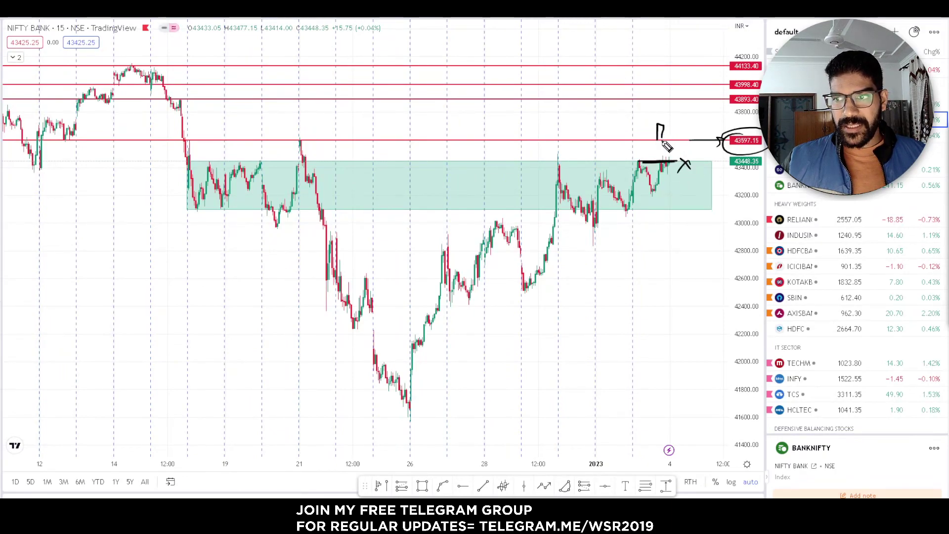
pyautogui.moveTo(646, 98); pyautogui.dragTo(682, 85)
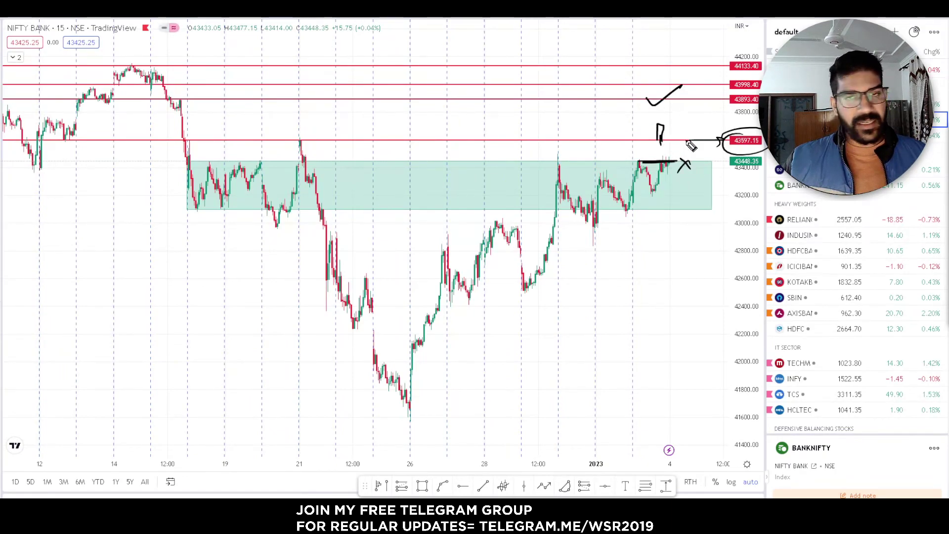
pyautogui.hotkey('ctrl', 'shift', '7')
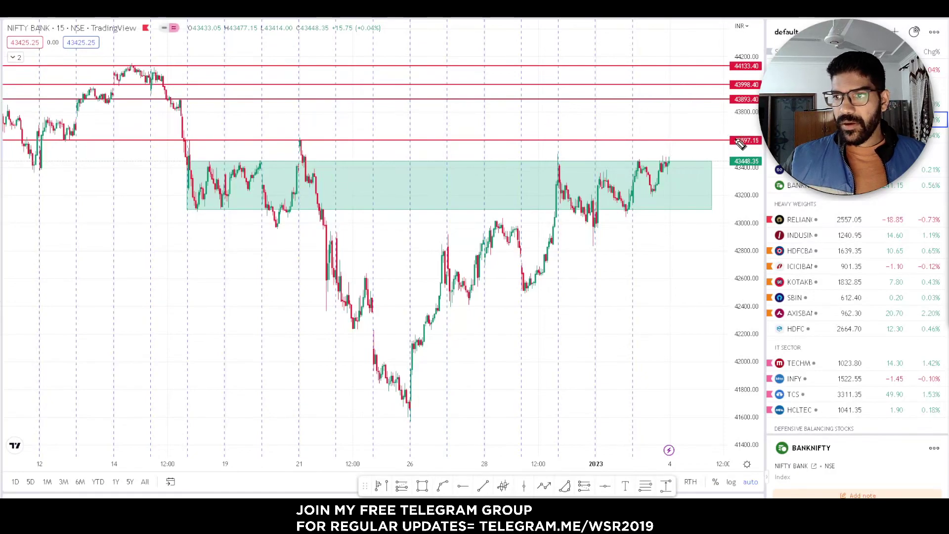
# - Tick the 43893.40, 43998.40 and 44133.40 levels by hand, bracket them together and add an upward arrow
pyautogui.moveTo(645, 96)
pyautogui.mouseDown()
pyautogui.moveTo(673, 94)
pyautogui.moveTo(670, 57)
pyautogui.moveTo(661, 104)
pyautogui.moveTo(701, 62)
pyautogui.mouseUp()
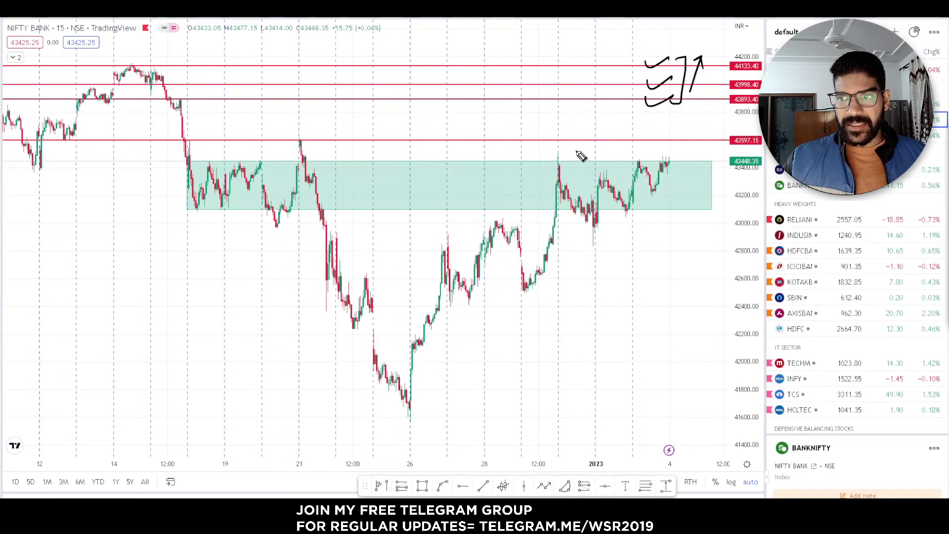
# - Sketch a flat resistance line, a rising support line, three cups and an upward arrow around the recent candles, and clear the ink
pyautogui.moveTo(530, 159); pyautogui.dragTo(692, 161)
pyautogui.moveTo(550, 248); pyautogui.dragTo(675, 189)
pyautogui.moveTo(549, 173)
pyautogui.mouseDown()
pyautogui.moveTo(567, 224)
pyautogui.moveTo(641, 182)
pyautogui.moveTo(688, 139)
pyautogui.mouseUp()
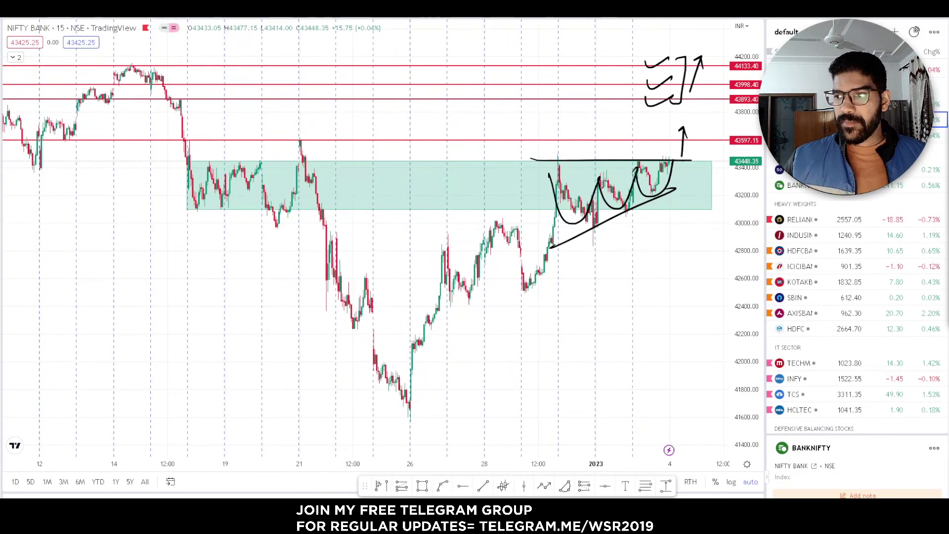
pyautogui.press('Delete')
# - Sketch zigzags and circles over both consolidations in the green zone, tick the area above the latest high, and clear the ink
pyautogui.moveTo(545, 161)
pyautogui.mouseDown()
pyautogui.moveTo(572, 214)
pyautogui.moveTo(676, 177)
pyautogui.moveTo(678, 201)
pyautogui.mouseUp()
pyautogui.moveTo(563, 173)
pyautogui.mouseDown()
pyautogui.moveTo(652, 231)
pyautogui.moveTo(568, 220)
pyautogui.mouseUp()
pyautogui.moveTo(188, 160)
pyautogui.mouseDown()
pyautogui.moveTo(252, 205)
pyautogui.moveTo(275, 202)
pyautogui.mouseUp()
pyautogui.moveTo(154, 174)
pyautogui.mouseDown()
pyautogui.moveTo(306, 180)
pyautogui.moveTo(247, 150)
pyautogui.mouseUp()
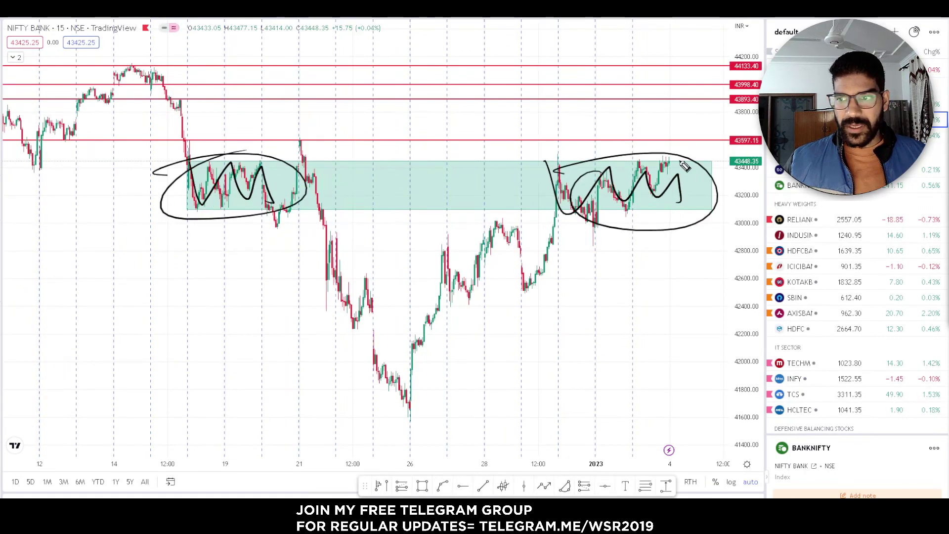
pyautogui.moveTo(670, 144); pyautogui.dragTo(691, 131)
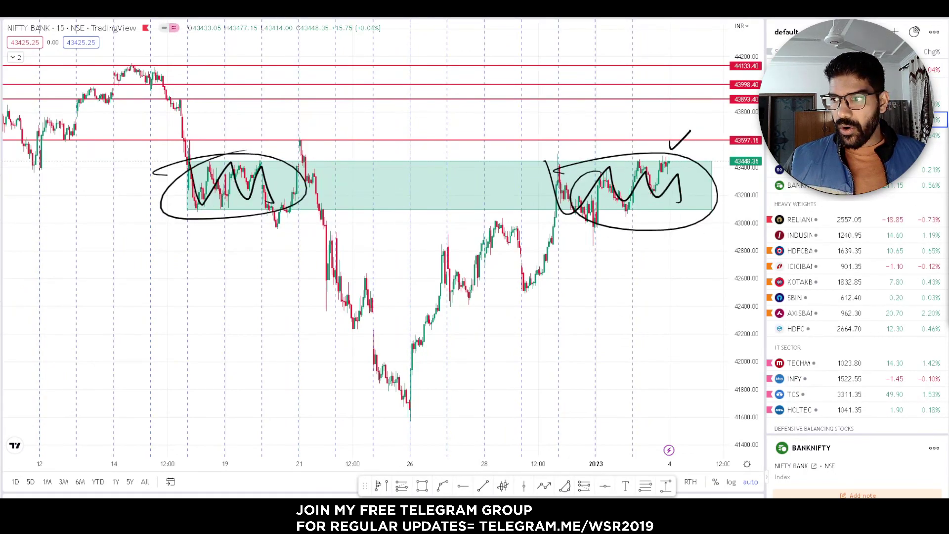
pyautogui.click(895, 182)
# - Mark the 21 December high with arrows, sketch candles below 43597.15, and write circled "Short" and "PE" notes with an arrow between them
pyautogui.moveTo(281, 146); pyautogui.dragTo(298, 147)
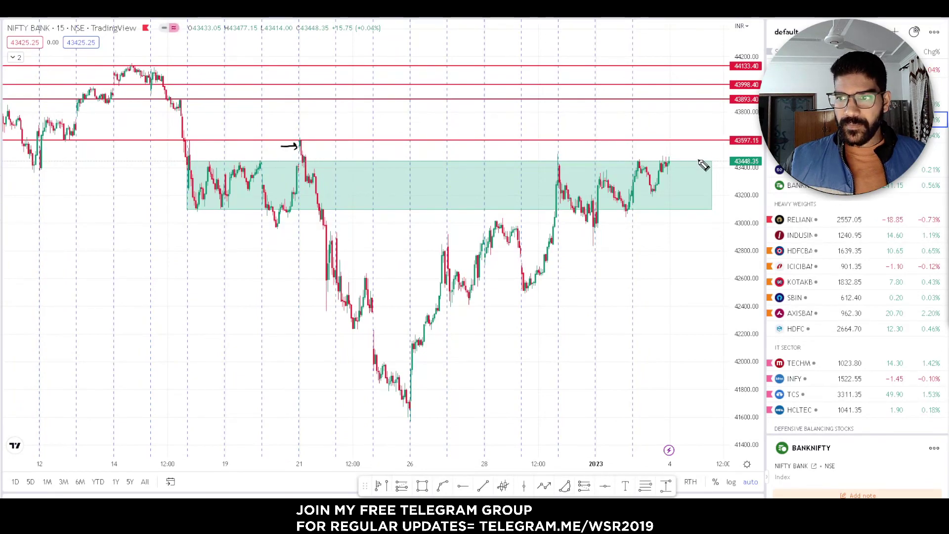
pyautogui.moveTo(677, 141)
pyautogui.mouseDown()
pyautogui.moveTo(686, 152)
pyautogui.moveTo(684, 133)
pyautogui.mouseUp()
pyautogui.moveTo(694, 125); pyautogui.dragTo(703, 128)
pyautogui.moveTo(709, 133); pyautogui.dragTo(726, 129)
pyautogui.moveTo(715, 116)
pyautogui.mouseDown()
pyautogui.moveTo(734, 131)
pyautogui.moveTo(690, 113)
pyautogui.mouseUp()
pyautogui.moveTo(613, 120); pyautogui.dragTo(651, 120)
pyautogui.moveTo(575, 128)
pyautogui.mouseDown()
pyautogui.moveTo(588, 110)
pyautogui.moveTo(604, 119)
pyautogui.moveTo(583, 95)
pyautogui.mouseUp()
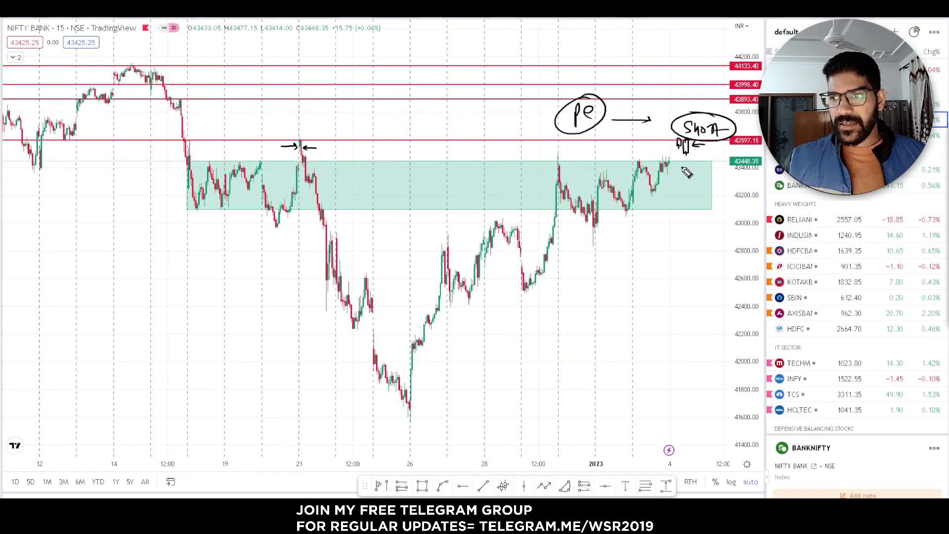
# - Sketch a line labelled 450 at the latest high and a circled 200 level with an arrow below it, and clear the ink
pyautogui.moveTo(671, 162)
pyautogui.mouseDown()
pyautogui.moveTo(699, 161)
pyautogui.moveTo(698, 176)
pyautogui.mouseUp()
pyautogui.moveTo(702, 167); pyautogui.dragTo(715, 170)
pyautogui.moveTo(648, 195)
pyautogui.mouseDown()
pyautogui.moveTo(712, 198)
pyautogui.moveTo(710, 188)
pyautogui.moveTo(745, 198)
pyautogui.mouseUp()
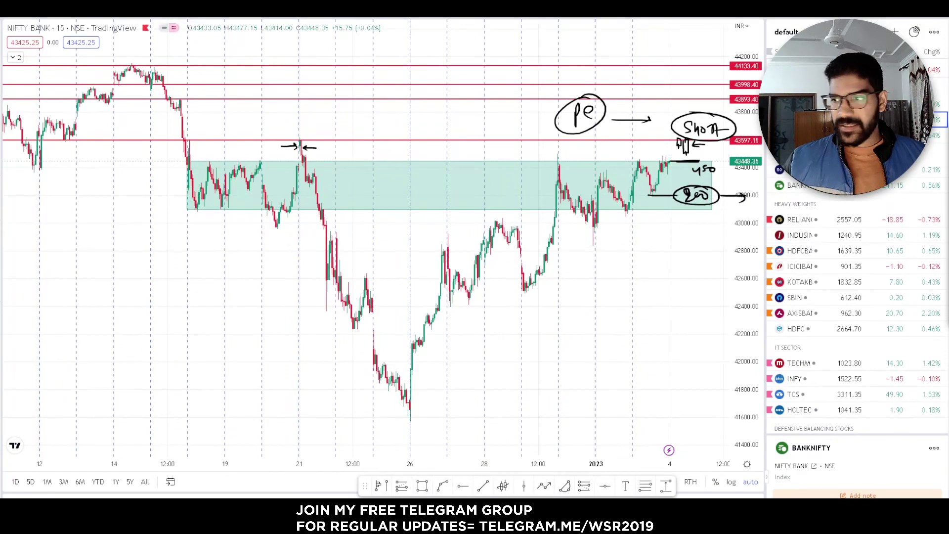
pyautogui.hotkey('ctrl', 'shift', '6')
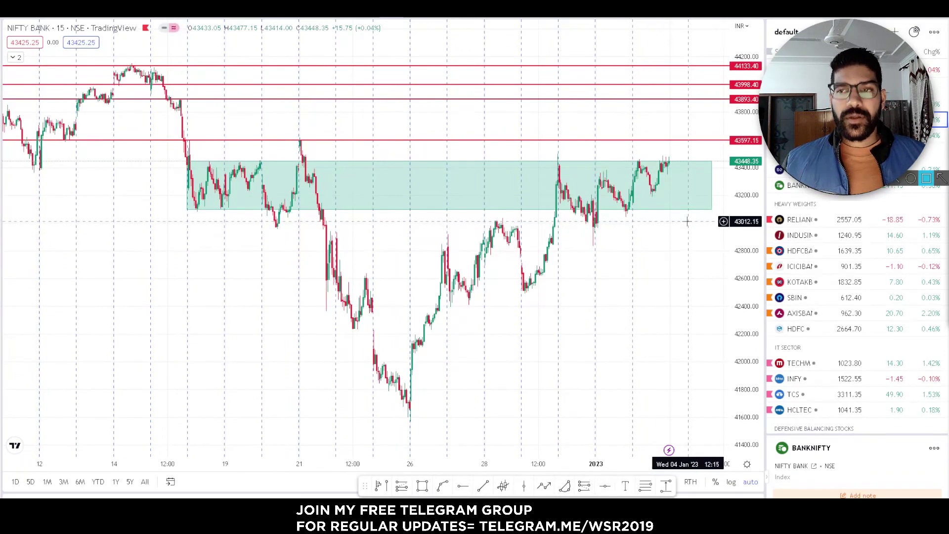
# - View the Nifty 50 chart briefly, and on Nifty Bank draw two parallel falling trend lines from the 21 December high through the recent highs
pyautogui.click(929, 104)
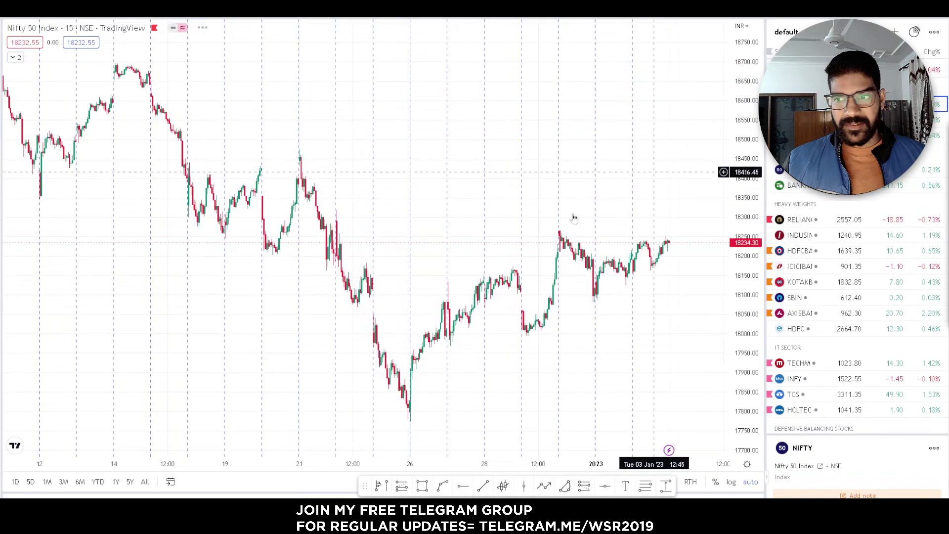
pyautogui.click(810, 119)
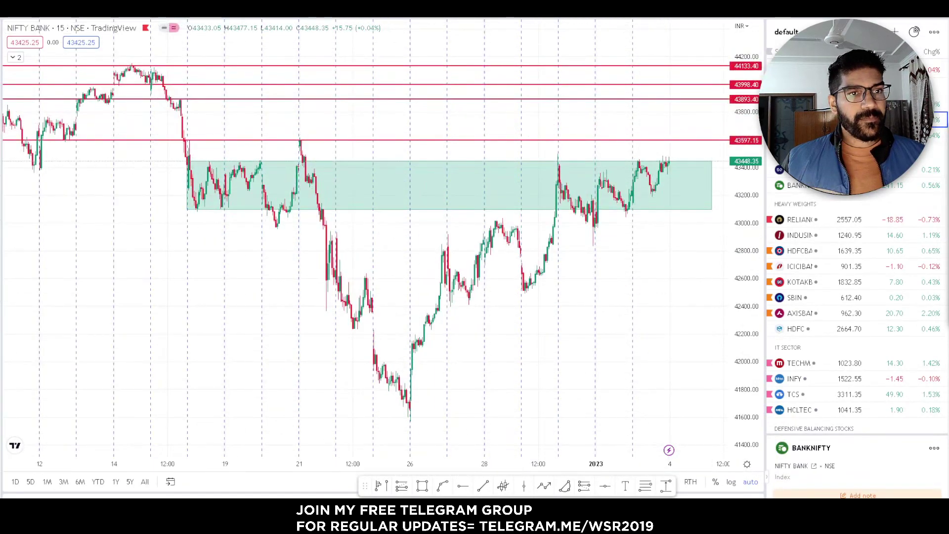
pyautogui.click(483, 487)
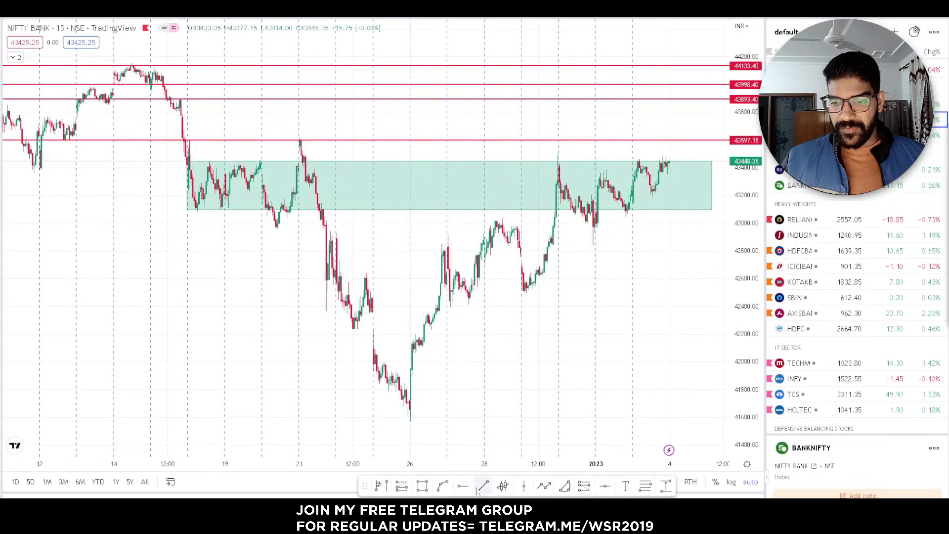
pyautogui.click(299, 135)
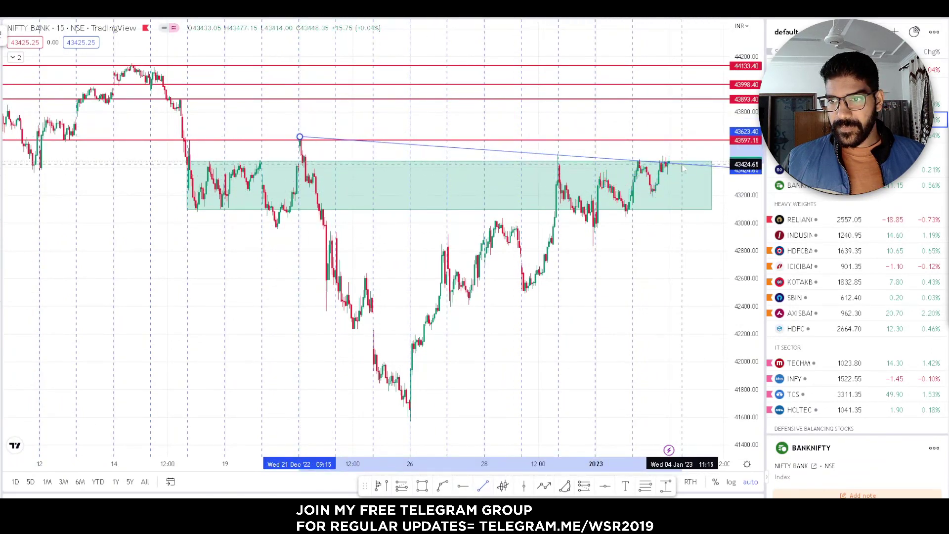
pyautogui.click(682, 164)
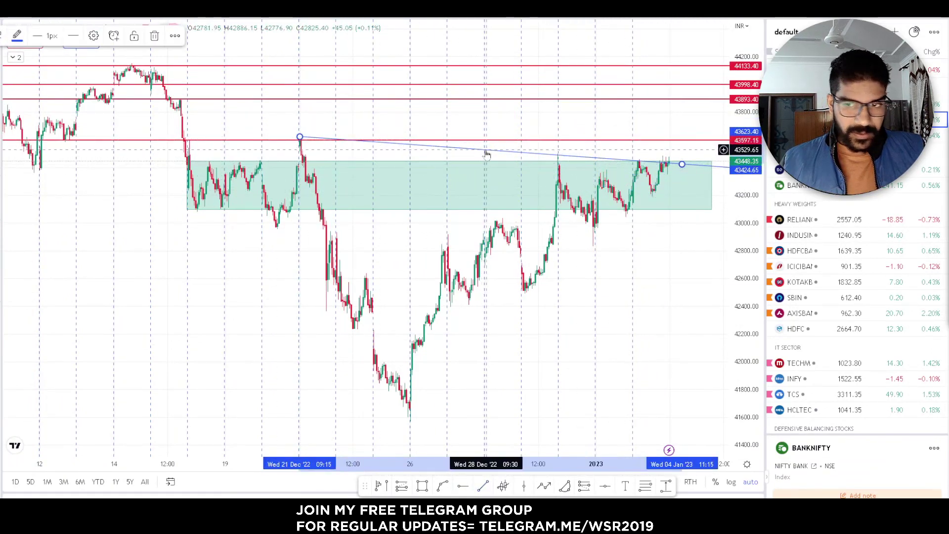
pyautogui.moveTo(486, 150); pyautogui.dragTo(484, 160)
pyautogui.click(679, 270)
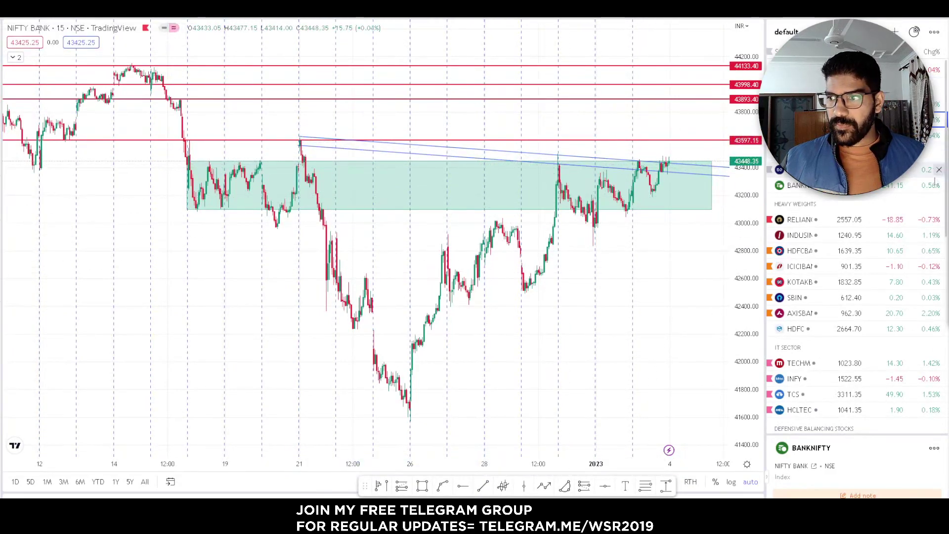
# - Sketch a cup-and-handle pattern under the falling trend lines with a rising support line, clear it, and circle the handle before clearing again
pyautogui.moveTo(571, 171)
pyautogui.mouseDown()
pyautogui.moveTo(643, 207)
pyautogui.moveTo(668, 208)
pyautogui.mouseUp()
pyautogui.moveTo(543, 178)
pyautogui.mouseDown()
pyautogui.moveTo(573, 225)
pyautogui.moveTo(627, 209)
pyautogui.moveTo(677, 170)
pyautogui.mouseUp()
pyautogui.moveTo(288, 148)
pyautogui.mouseDown()
pyautogui.moveTo(587, 190)
pyautogui.moveTo(667, 159)
pyautogui.mouseUp()
pyautogui.moveTo(288, 141); pyautogui.dragTo(702, 178)
pyautogui.moveTo(511, 300); pyautogui.dragTo(711, 187)
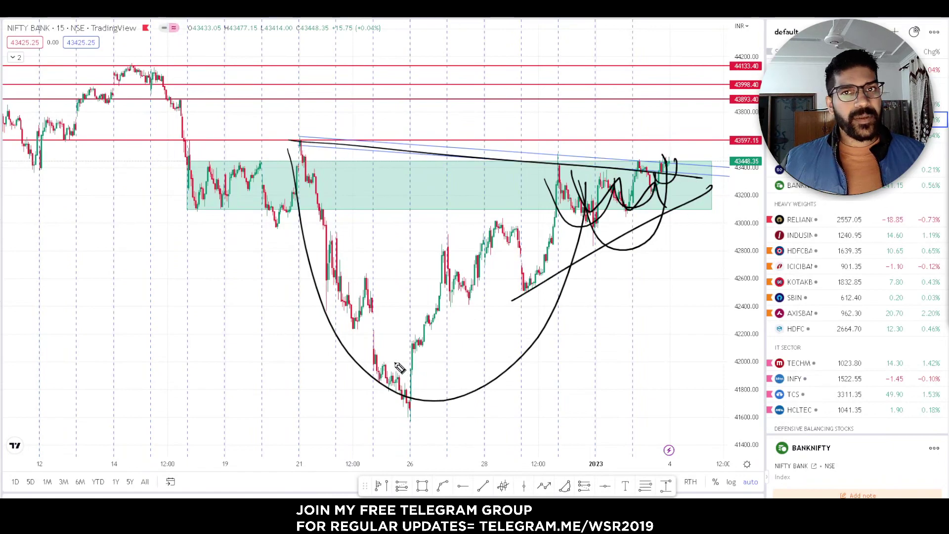
pyautogui.press('Delete')
pyautogui.moveTo(528, 173); pyautogui.dragTo(621, 157)
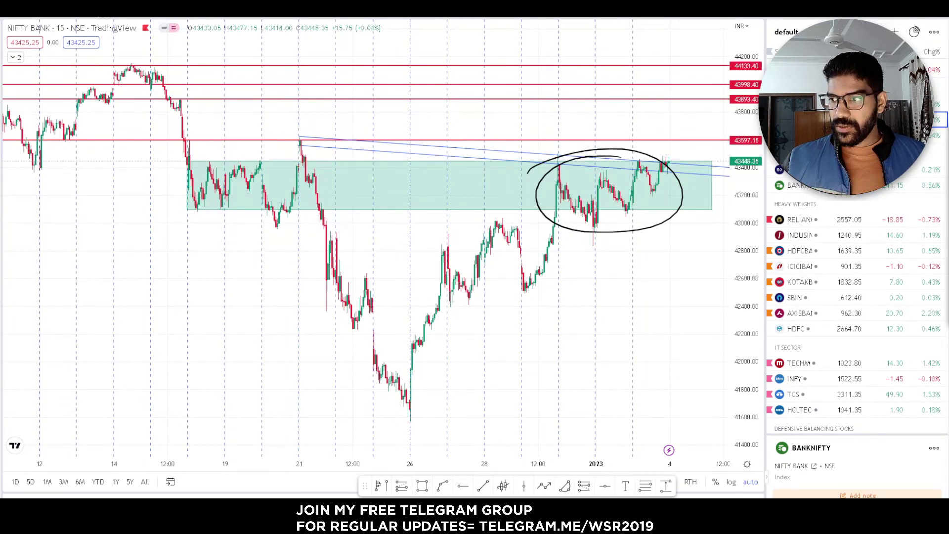
pyautogui.press('e')
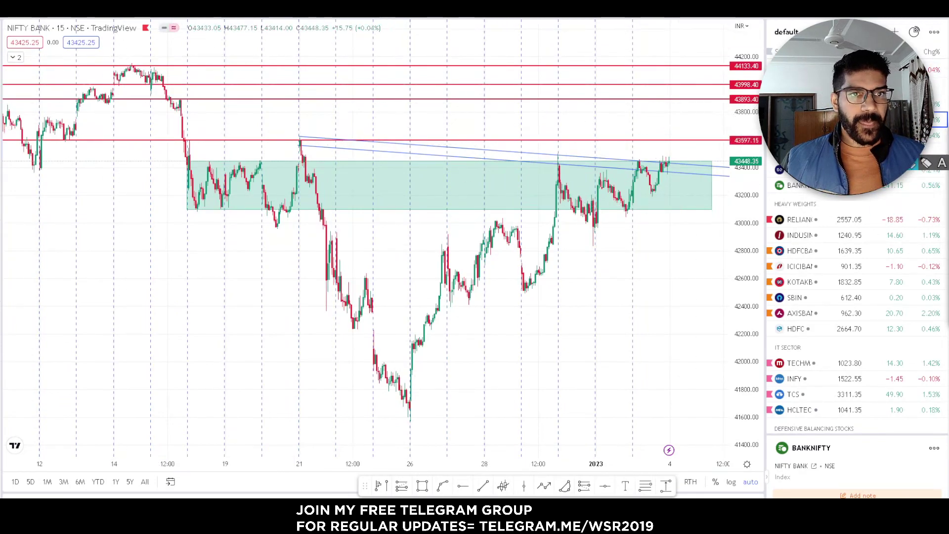
# - Open the Nifty 50 chart and draw a falling trend line from the 21 December high past the late-December high to 3 January
pyautogui.click(860, 104)
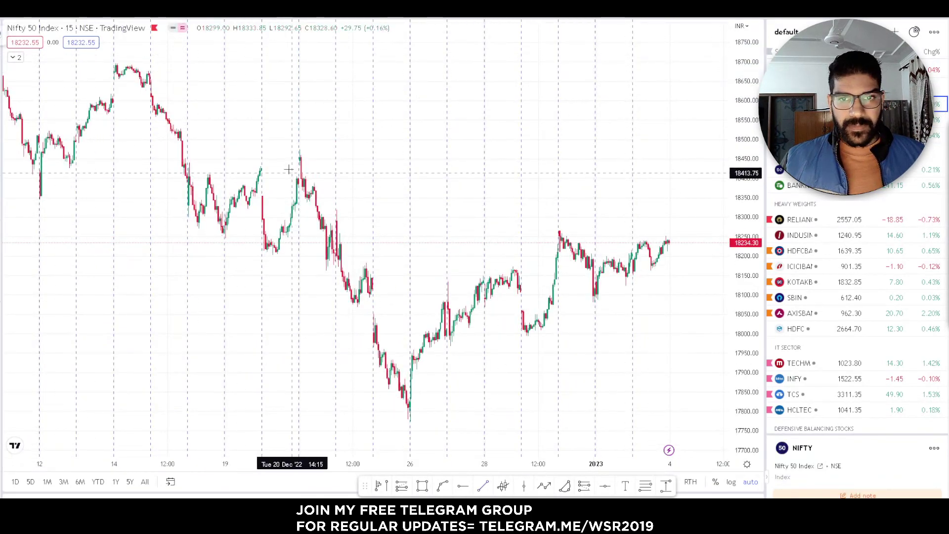
pyautogui.click(300, 152)
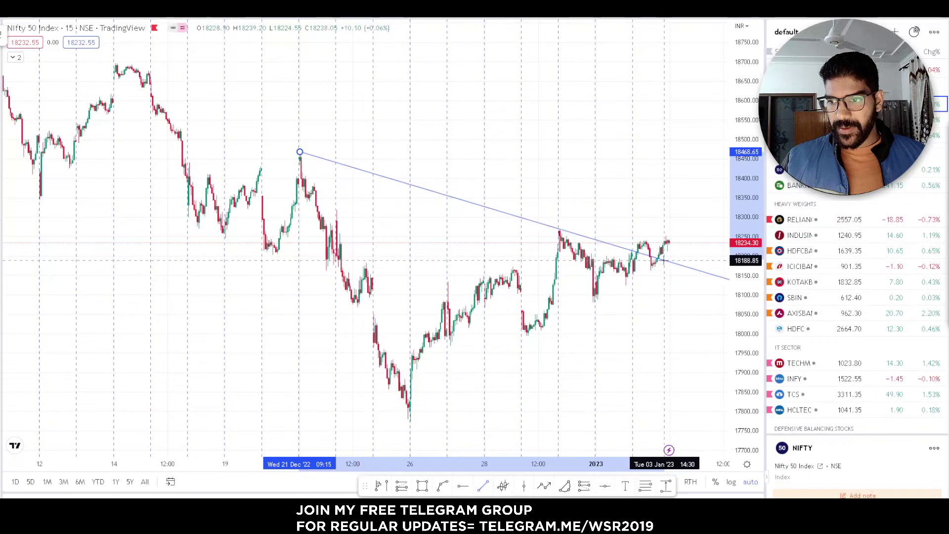
pyautogui.click(664, 260)
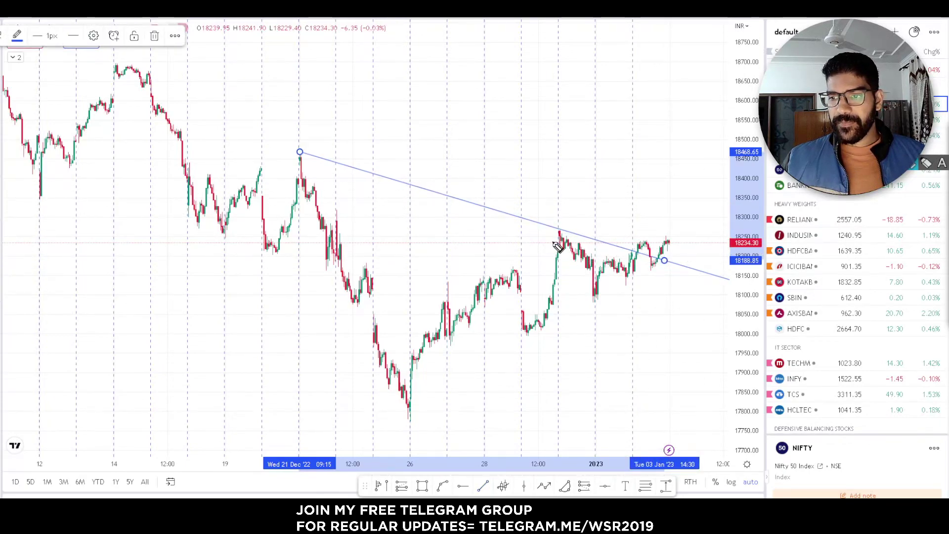
# - Box the latest candles and clear the ink, and sketch a rectangle from about 18250 to 18415 with a zigzag inside its early part
pyautogui.moveTo(621, 244)
pyautogui.mouseDown()
pyautogui.moveTo(682, 242)
pyautogui.moveTo(632, 270)
pyautogui.mouseUp()
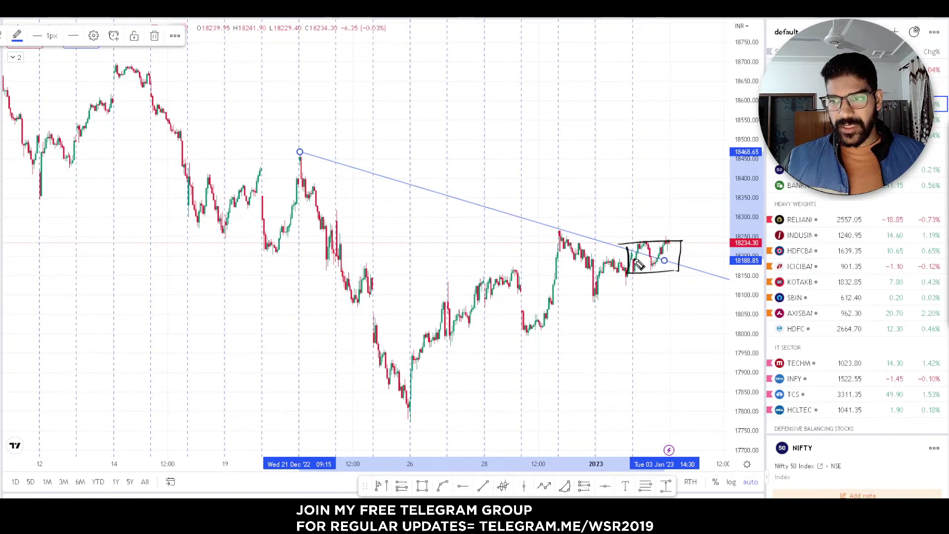
pyautogui.press('Escape')
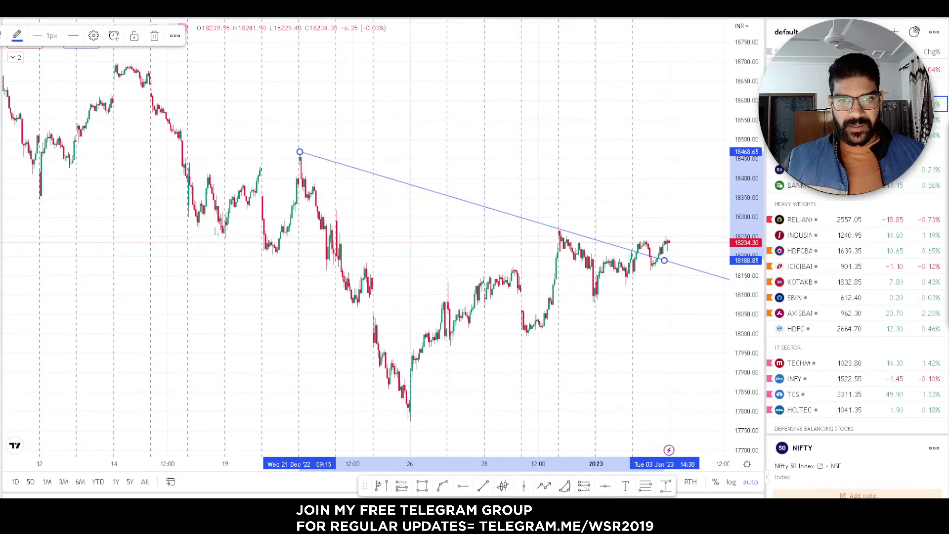
pyautogui.moveTo(182, 173)
pyautogui.mouseDown()
pyautogui.moveTo(532, 240)
pyautogui.moveTo(714, 241)
pyautogui.mouseUp()
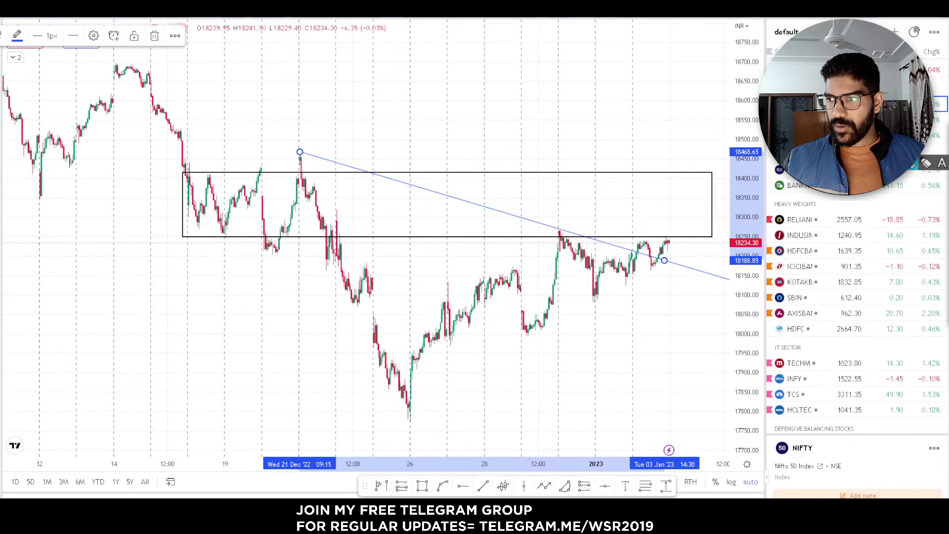
pyautogui.moveTo(198, 235)
pyautogui.mouseDown()
pyautogui.moveTo(221, 183)
pyautogui.moveTo(316, 198)
pyautogui.moveTo(366, 231)
pyautogui.mouseUp()
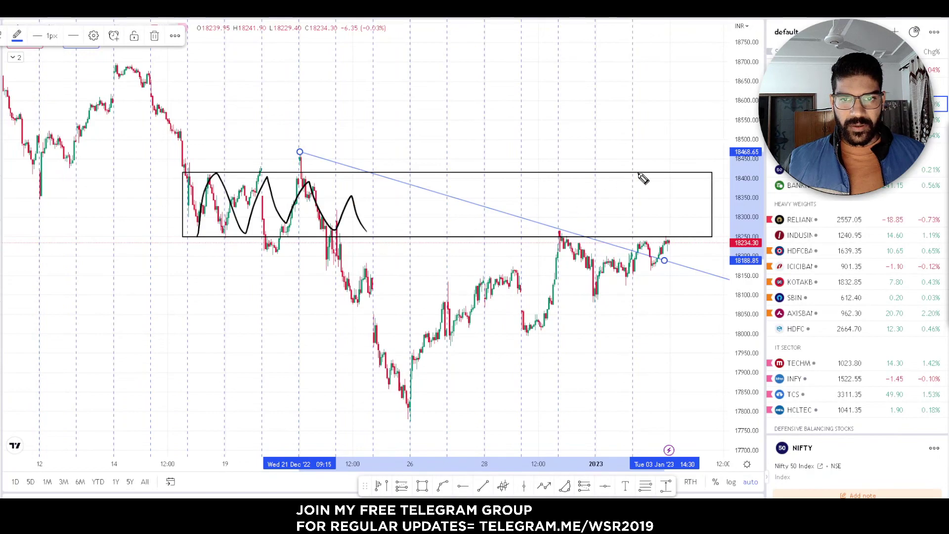
# - Box the latest candles by hand, and add a circled 18250 label, a small arrow and a tick at the box's upper edge
pyautogui.moveTo(626, 238)
pyautogui.mouseDown()
pyautogui.moveTo(690, 269)
pyautogui.moveTo(626, 237)
pyautogui.mouseUp()
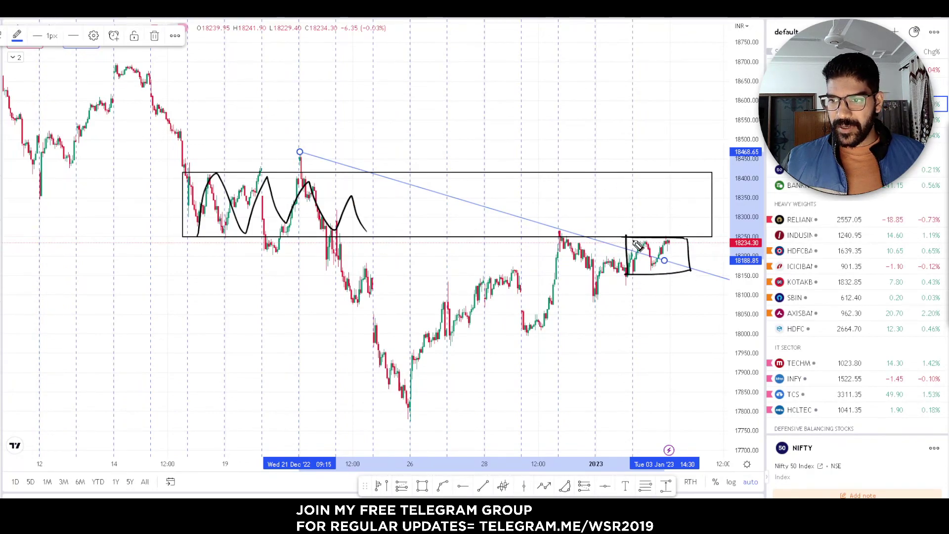
pyautogui.moveTo(694, 237); pyautogui.dragTo(685, 232)
pyautogui.moveTo(632, 212); pyautogui.dragTo(633, 221)
pyautogui.moveTo(641, 213); pyautogui.dragTo(653, 219)
pyautogui.moveTo(662, 213); pyautogui.dragTo(673, 211)
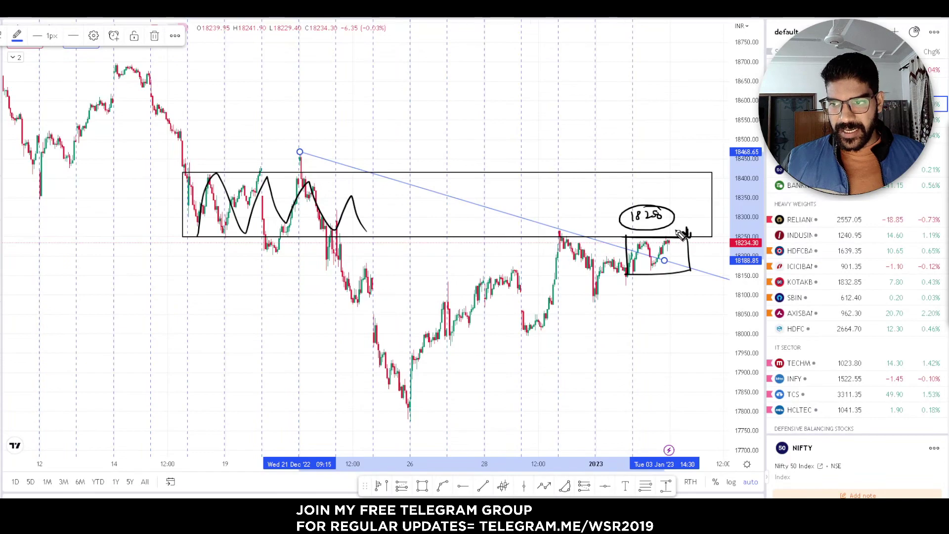
pyautogui.moveTo(686, 228)
pyautogui.mouseDown()
pyautogui.moveTo(688, 237)
pyautogui.moveTo(692, 225)
pyautogui.mouseUp()
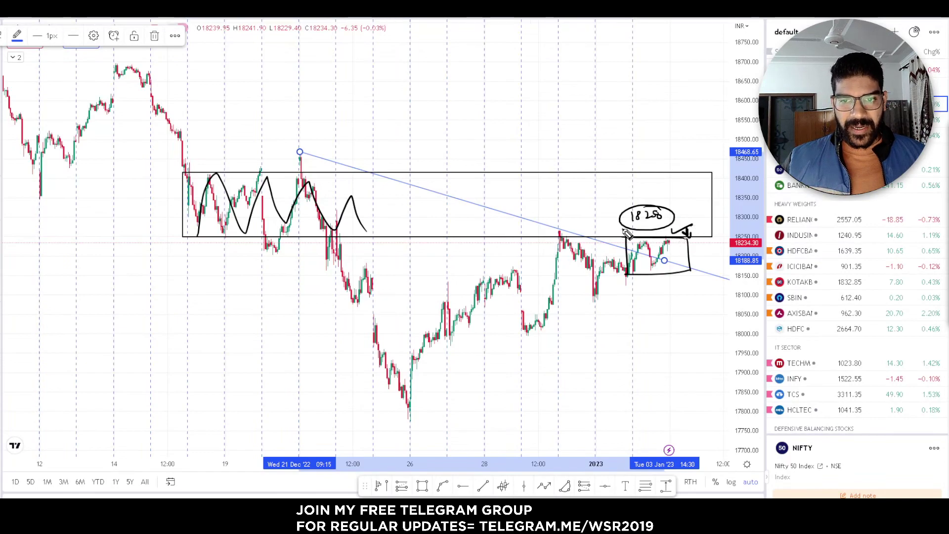
# - Sketch three stacked upside target lines inside the December range, labelling the upper two 360 and 400, bracket them, and clear the ink
pyautogui.moveTo(340, 205)
pyautogui.mouseDown()
pyautogui.moveTo(314, 205)
pyautogui.moveTo(403, 205)
pyautogui.moveTo(361, 199)
pyautogui.mouseUp()
pyautogui.moveTo(307, 185); pyautogui.dragTo(414, 193)
pyautogui.moveTo(423, 185); pyautogui.dragTo(422, 190)
pyautogui.moveTo(430, 186); pyautogui.dragTo(430, 187)
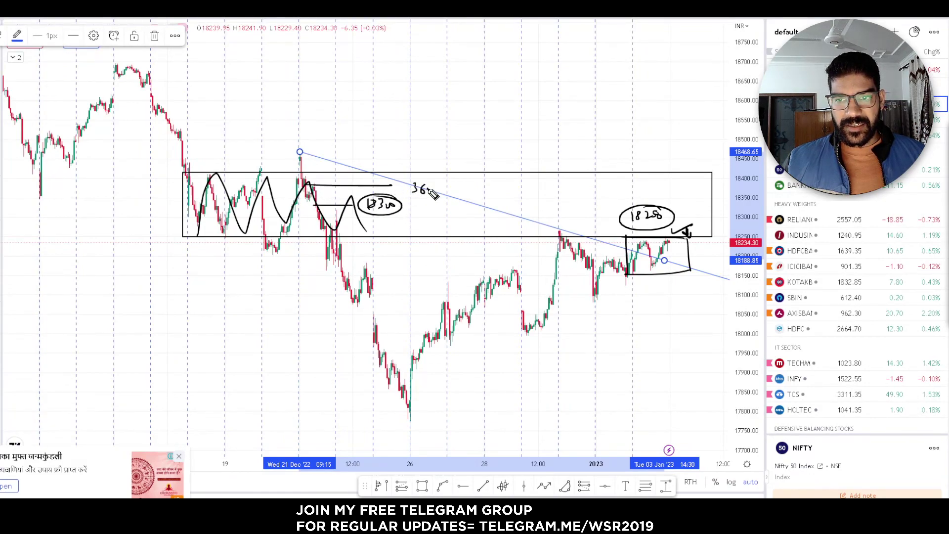
pyautogui.moveTo(295, 169); pyautogui.dragTo(391, 169)
pyautogui.moveTo(426, 166)
pyautogui.mouseDown()
pyautogui.moveTo(447, 175)
pyautogui.moveTo(419, 168)
pyautogui.mouseUp()
pyautogui.moveTo(486, 166); pyautogui.dragTo(466, 202)
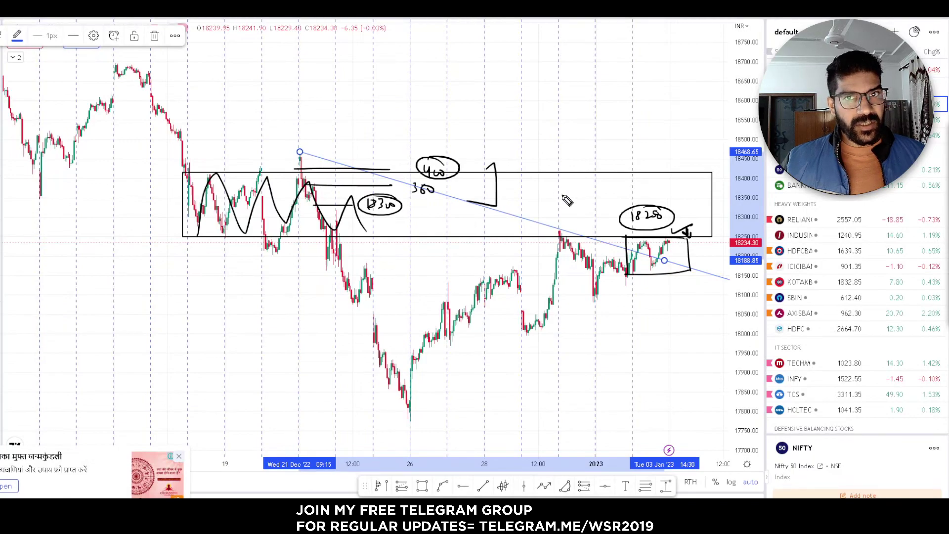
pyautogui.click(946, 242)
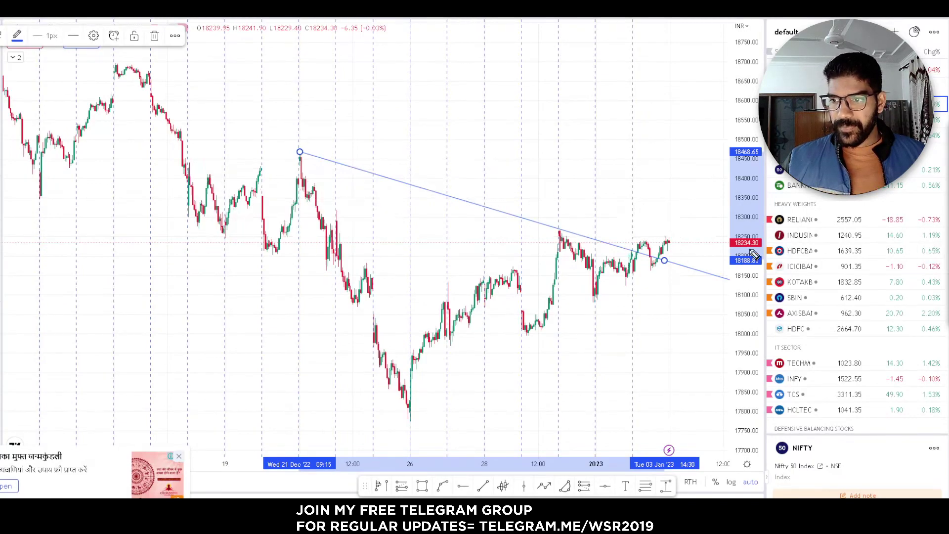
# - Sketch three support lines at successive swing lows, with a down arrow by the first and 18100 and 18000 on the others, and clear the ink
pyautogui.moveTo(624, 269)
pyautogui.mouseDown()
pyautogui.moveTo(703, 267)
pyautogui.moveTo(686, 286)
pyautogui.moveTo(675, 274)
pyautogui.moveTo(694, 290)
pyautogui.moveTo(652, 289)
pyautogui.mouseUp()
pyautogui.moveTo(661, 278); pyautogui.dragTo(661, 279)
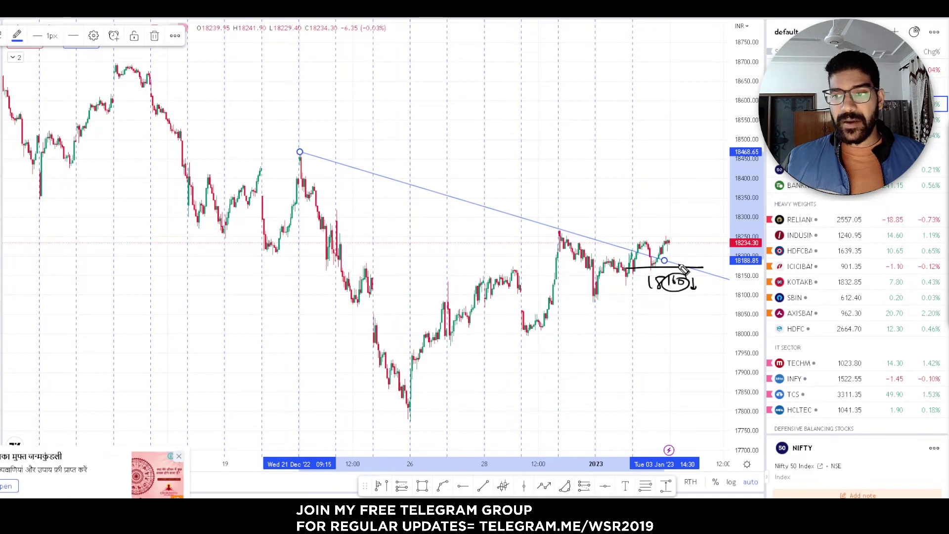
pyautogui.moveTo(592, 300); pyautogui.dragTo(705, 304)
pyautogui.moveTo(518, 333); pyautogui.dragTo(644, 331)
pyautogui.moveTo(658, 323)
pyautogui.mouseDown()
pyautogui.moveTo(658, 337)
pyautogui.moveTo(694, 332)
pyautogui.moveTo(663, 323)
pyautogui.mouseUp()
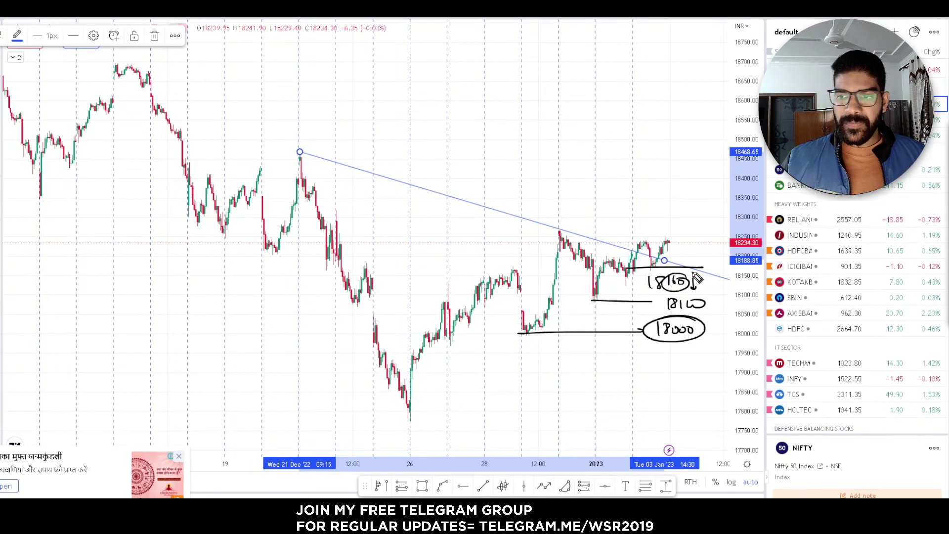
pyautogui.hotkey('ctrl', 'shift', '7')
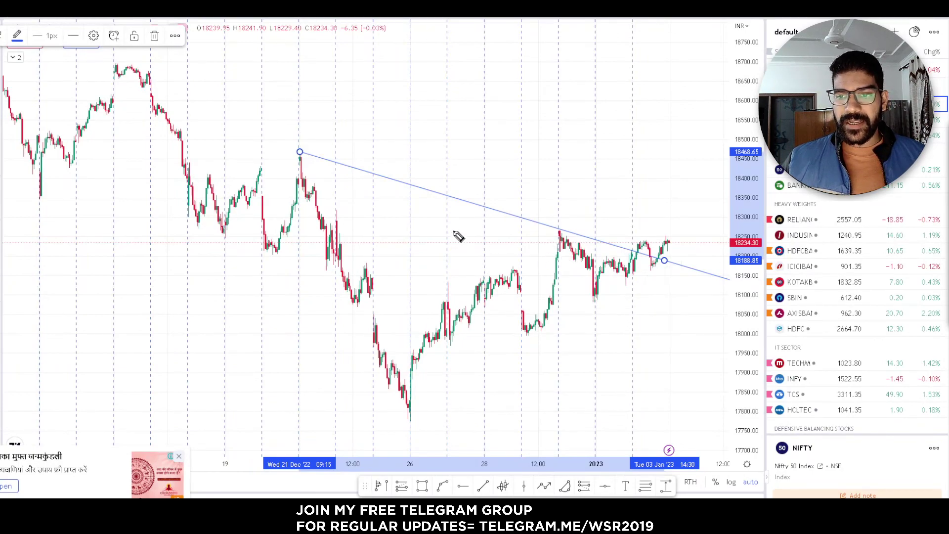
# - Trace the falling trend line by hand, and sketch converging lines around the recent candles with upward breakout and downward breakdown arrows
pyautogui.moveTo(301, 164); pyautogui.dragTo(714, 274)
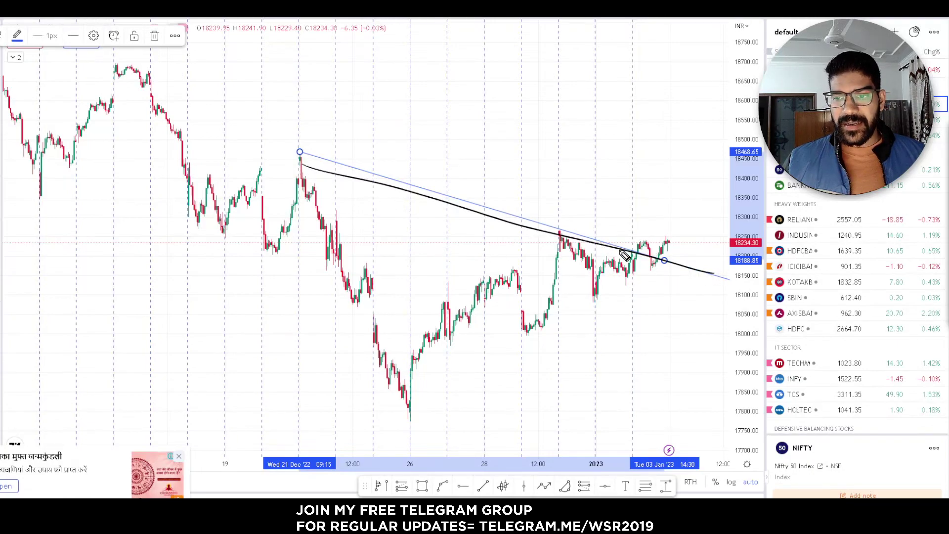
pyautogui.moveTo(676, 238); pyautogui.dragTo(677, 200)
pyautogui.moveTo(671, 217); pyautogui.dragTo(686, 218)
pyautogui.moveTo(522, 238); pyautogui.dragTo(729, 243)
pyautogui.moveTo(579, 299)
pyautogui.mouseDown()
pyautogui.moveTo(690, 262)
pyautogui.moveTo(674, 307)
pyautogui.moveTo(681, 296)
pyautogui.mouseUp()
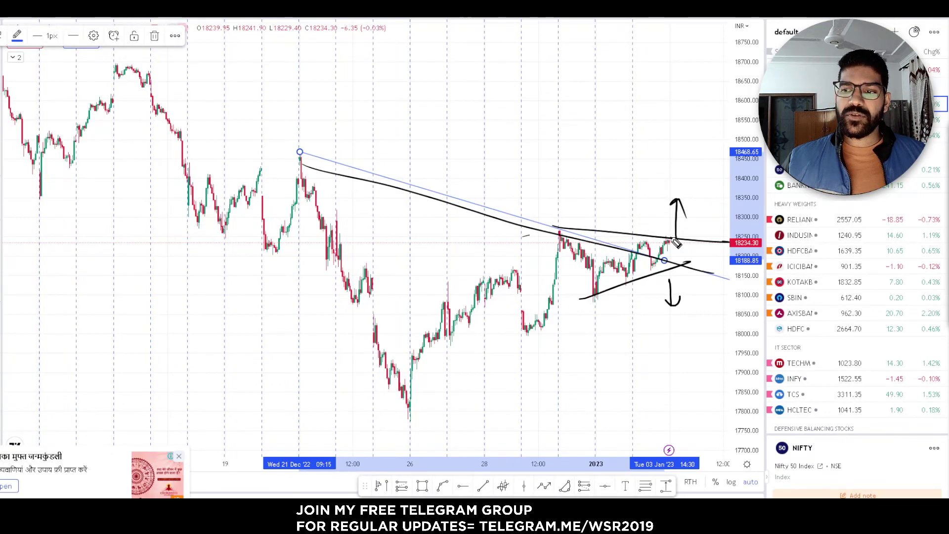
# - Mark a cross and short dashes between the converging lines beside the latest candle, and clear the ink
pyautogui.moveTo(689, 238); pyautogui.dragTo(695, 246)
pyautogui.moveTo(695, 237); pyautogui.dragTo(696, 253)
pyautogui.moveTo(677, 259); pyautogui.dragTo(692, 258)
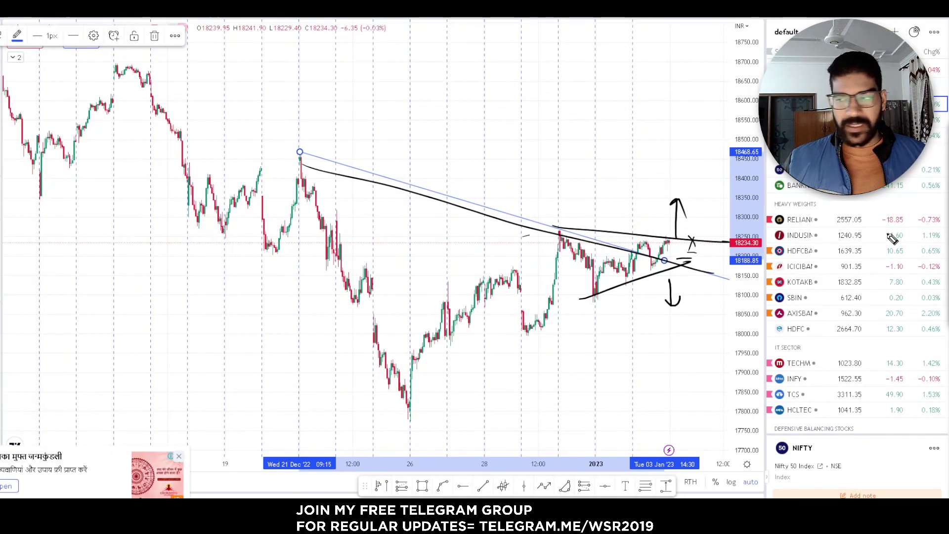
pyautogui.press('Escape')
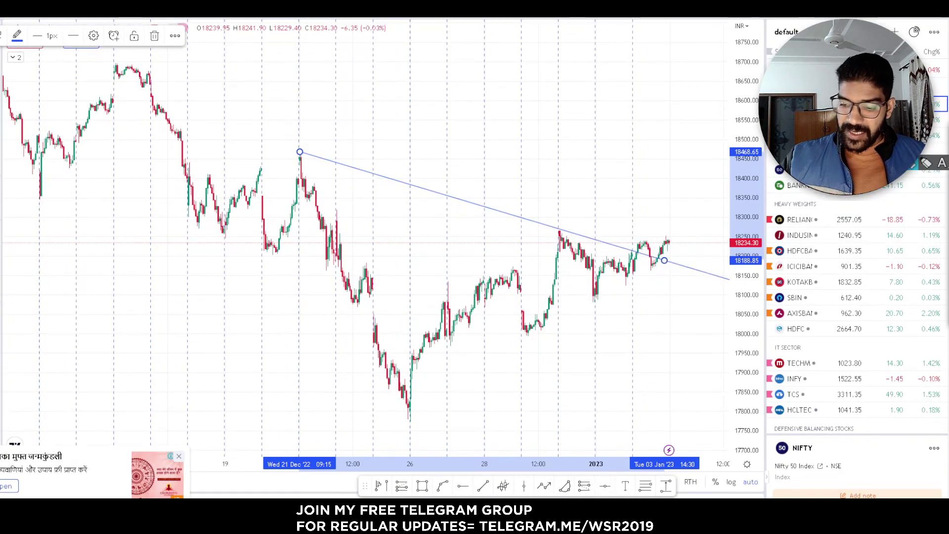